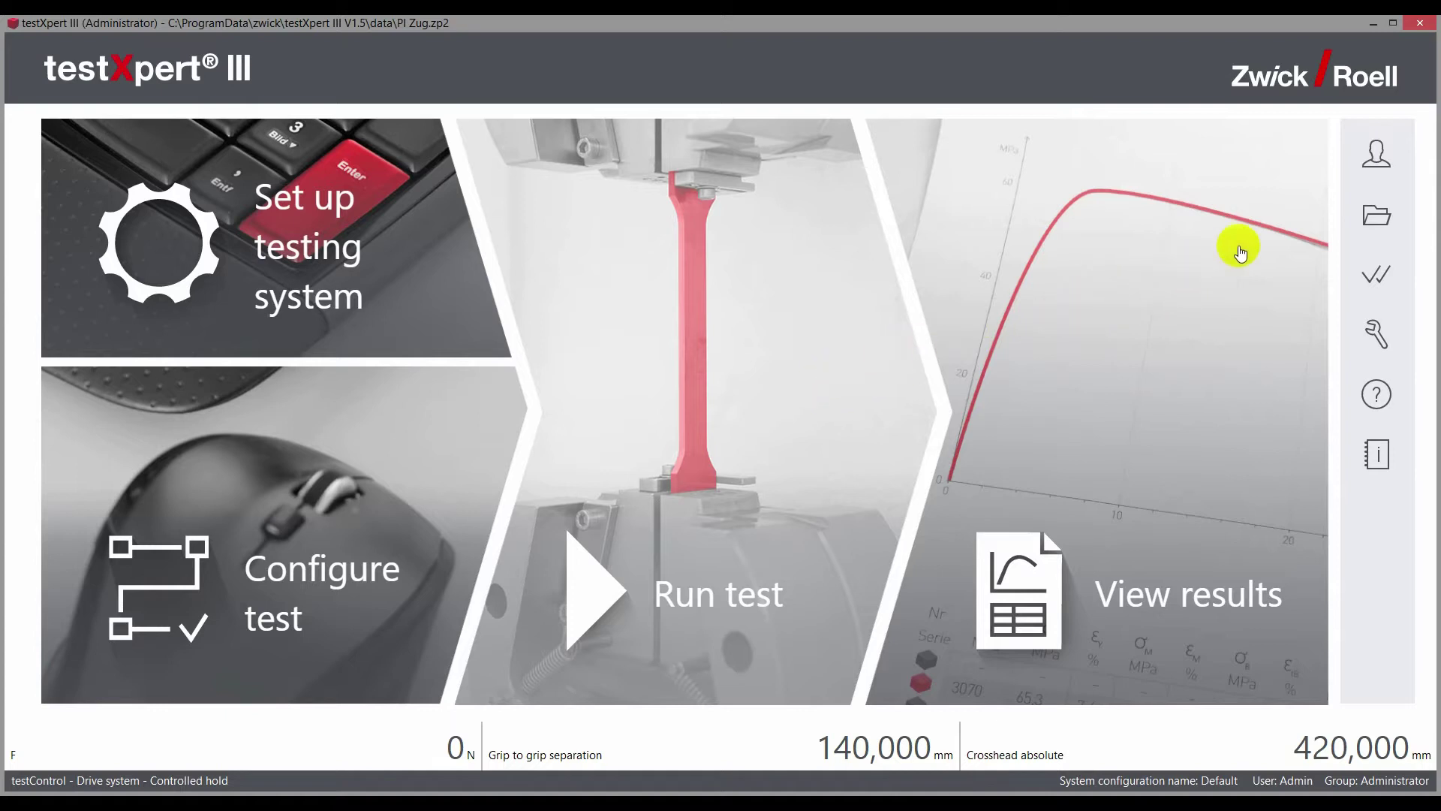
- Review the user list (Admin and Tester), then expand the Traceability options showing Logging active
click(1381, 154)
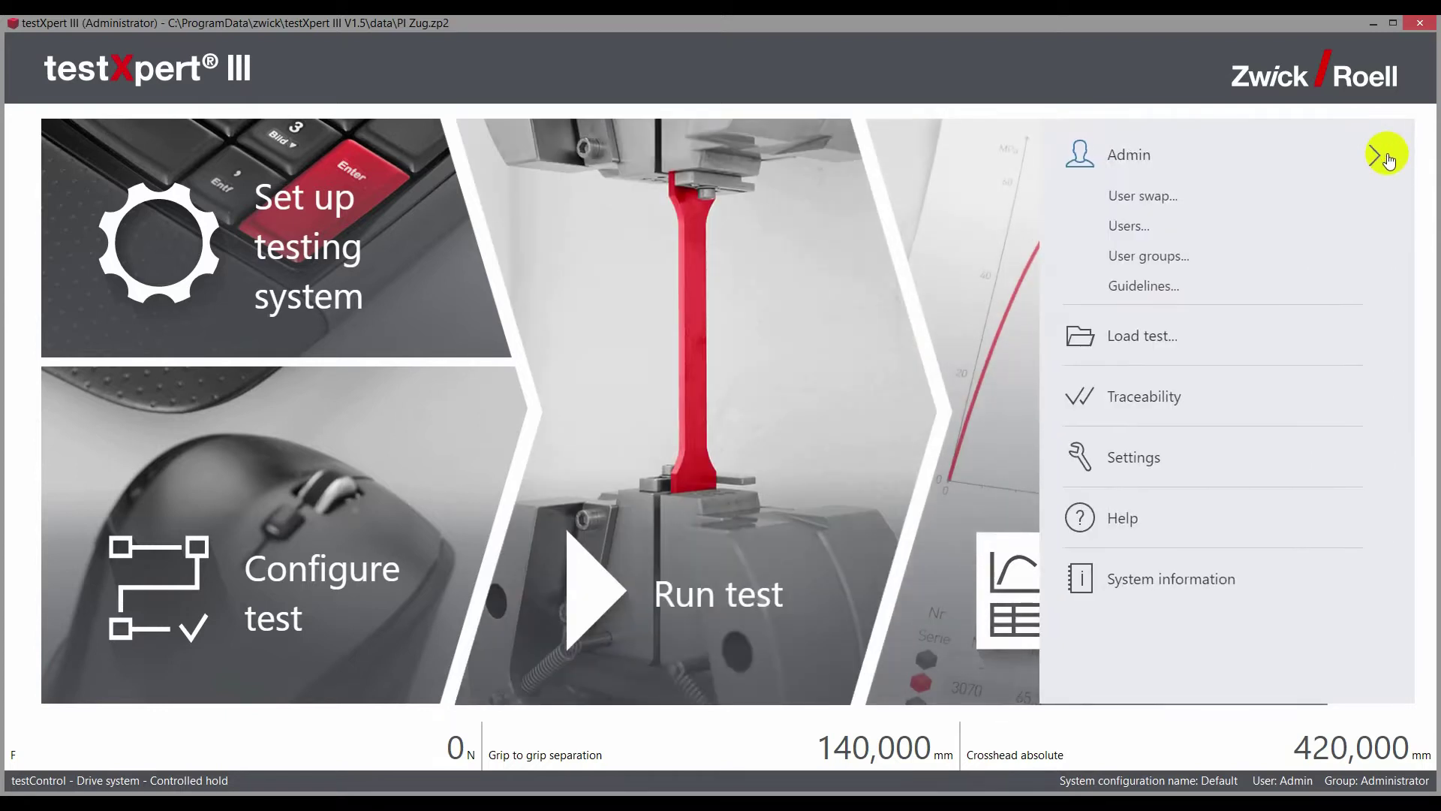
click(1141, 232)
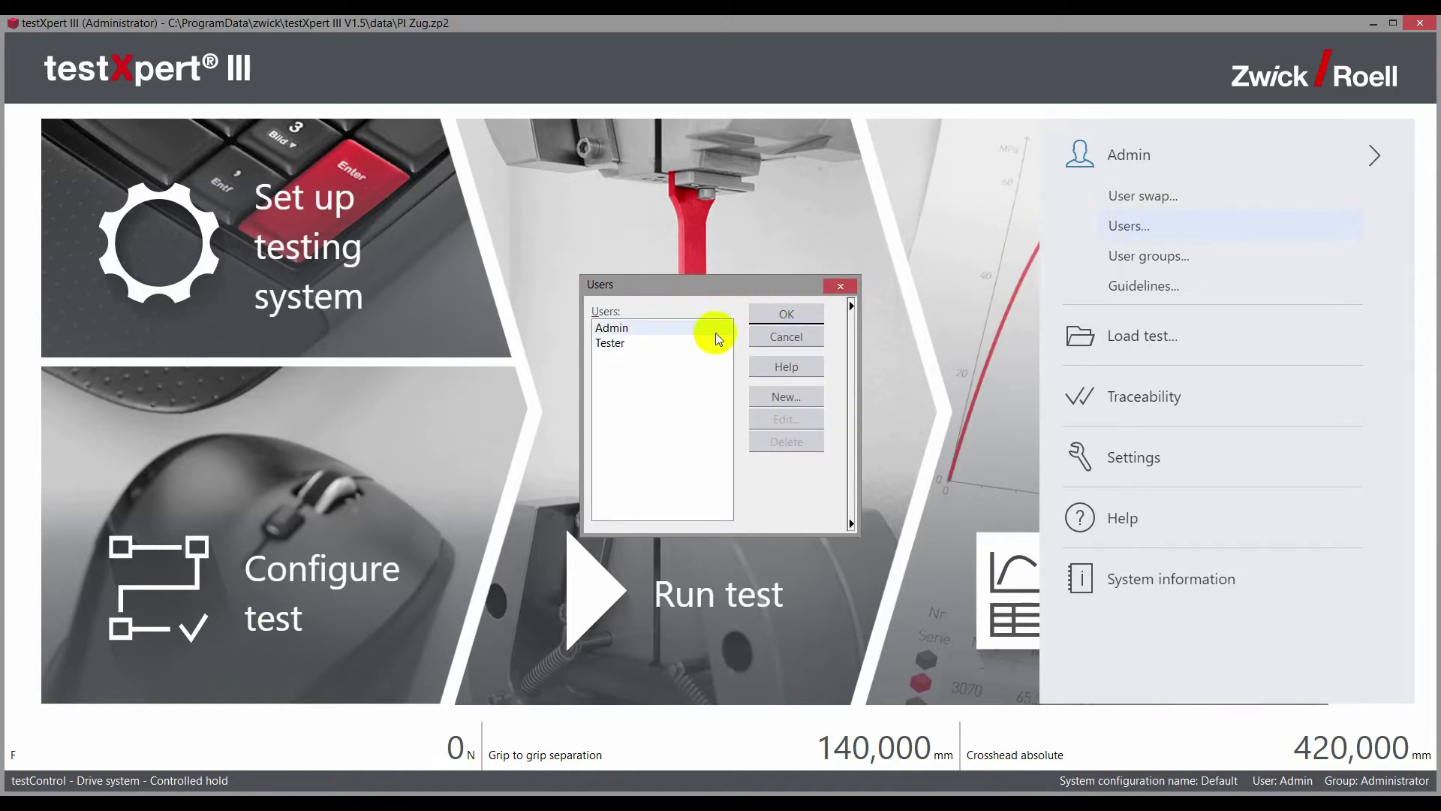
click(791, 318)
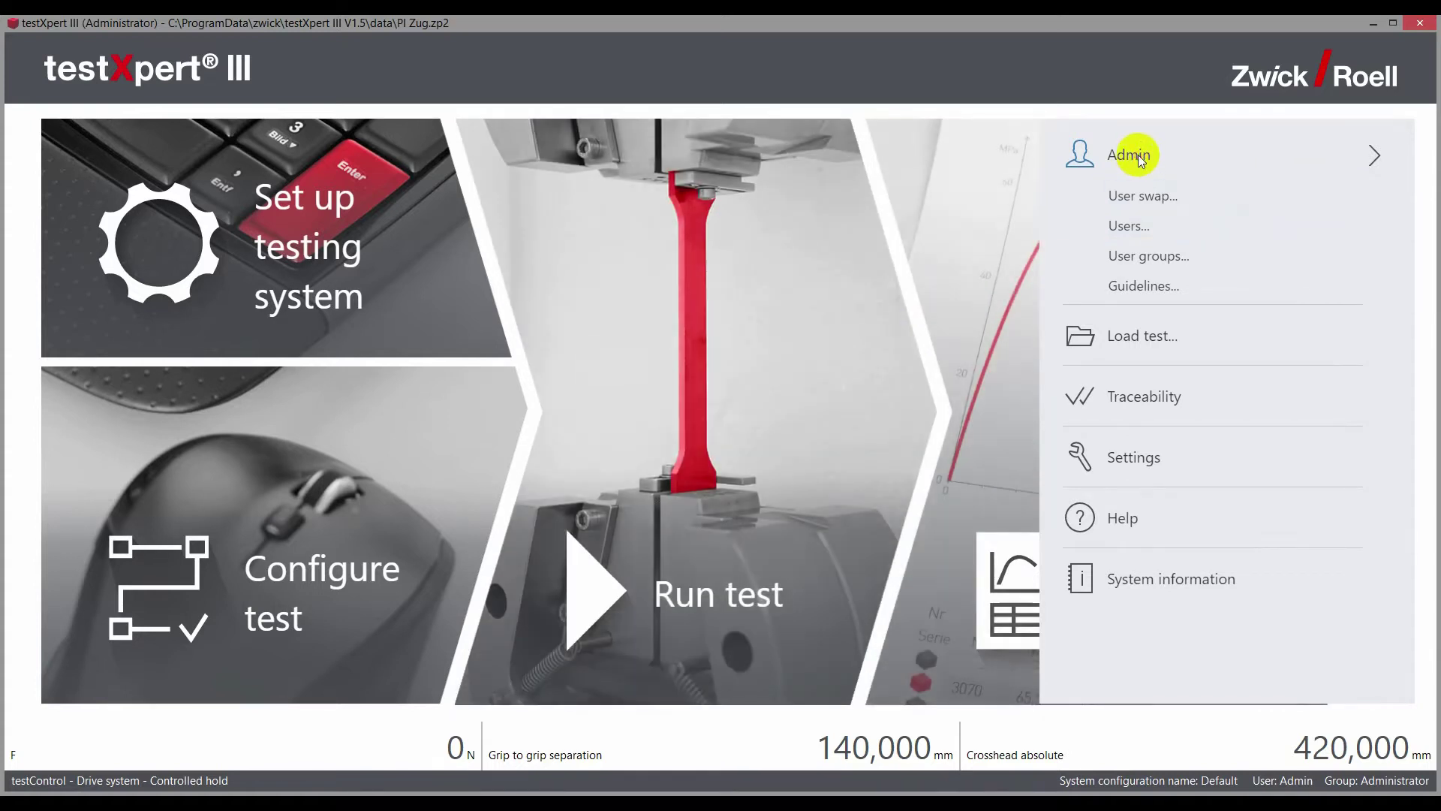
click(1138, 154)
click(1149, 277)
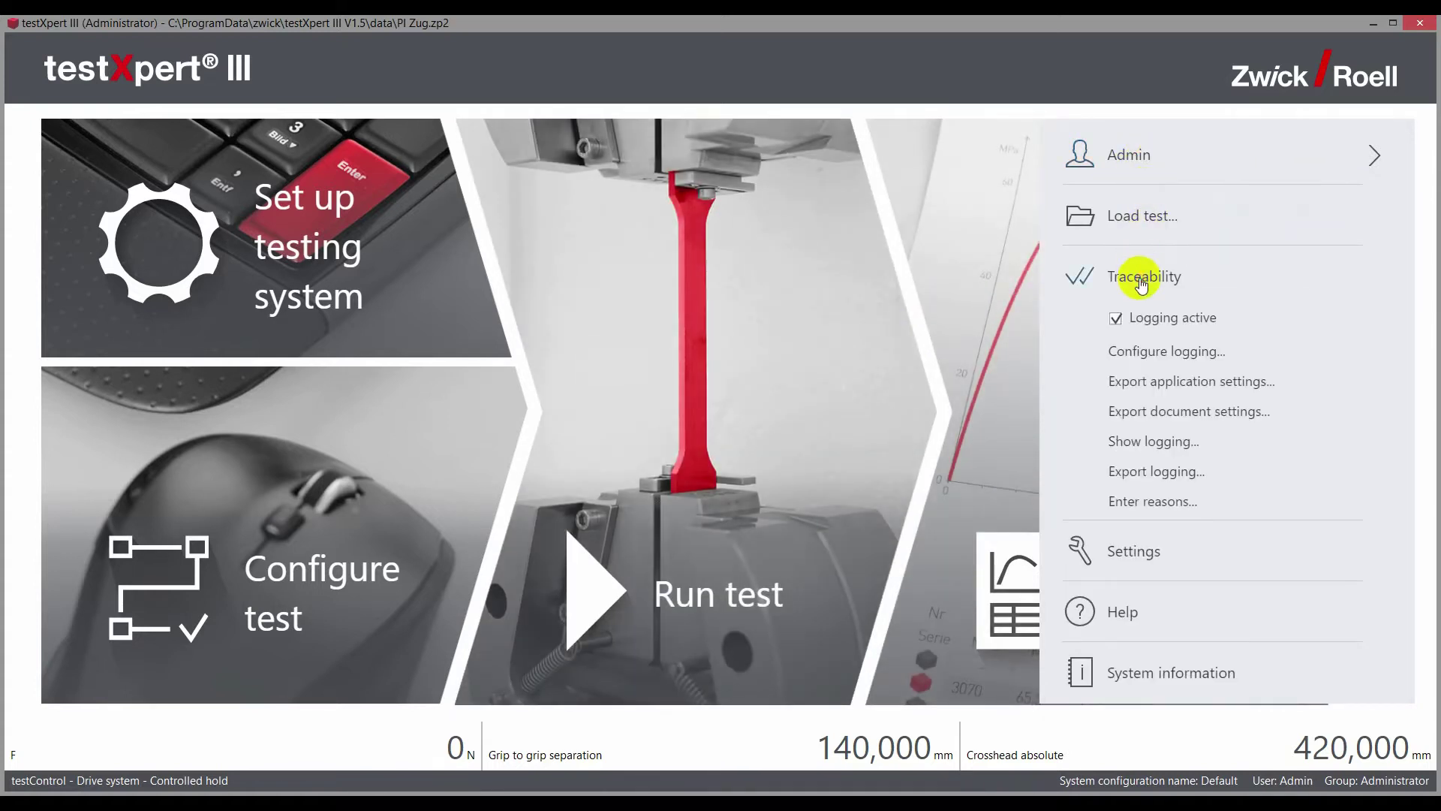
- In logging configuration, keep the file-name change check on and untick Signing of reasons for electronic signatures
click(1149, 352)
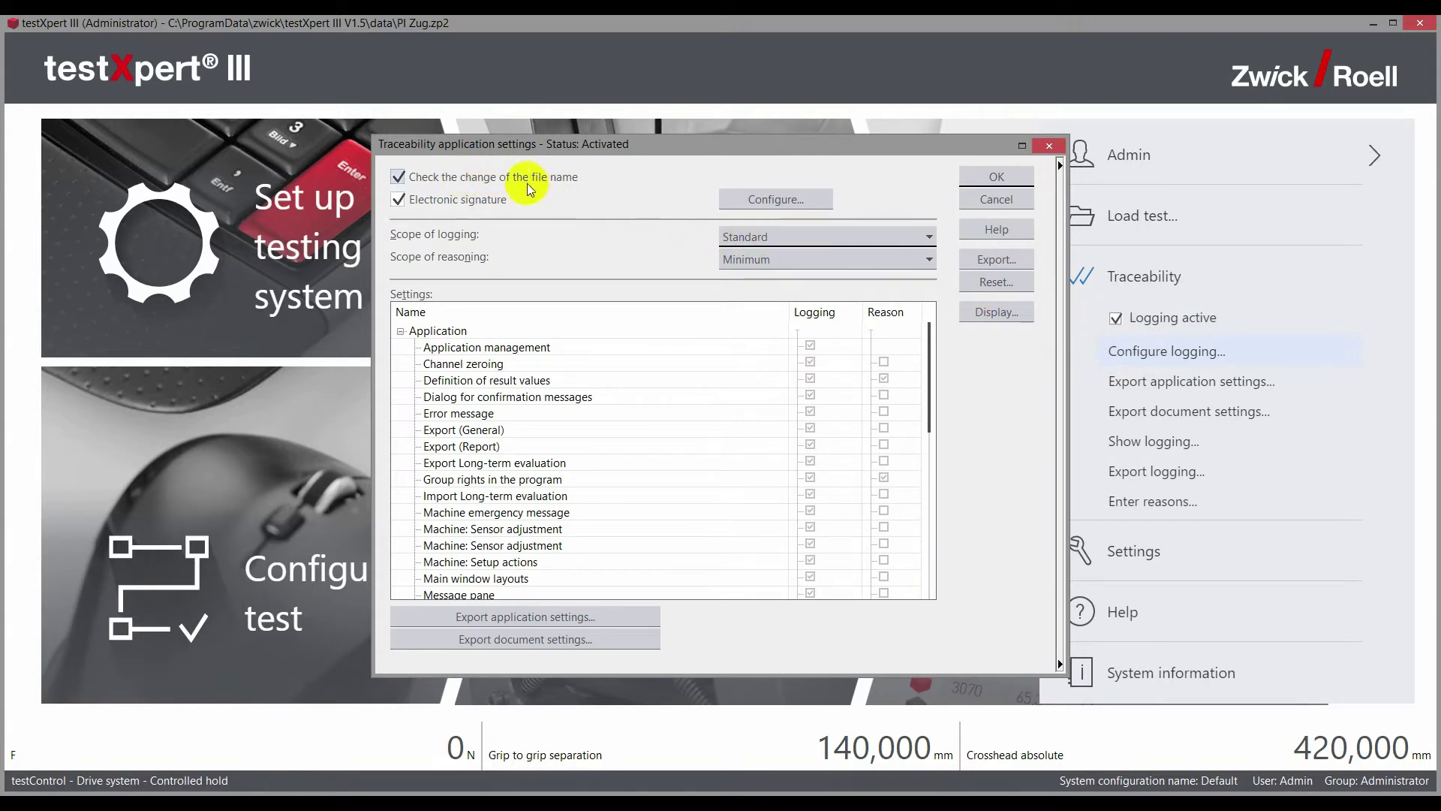
click(399, 177)
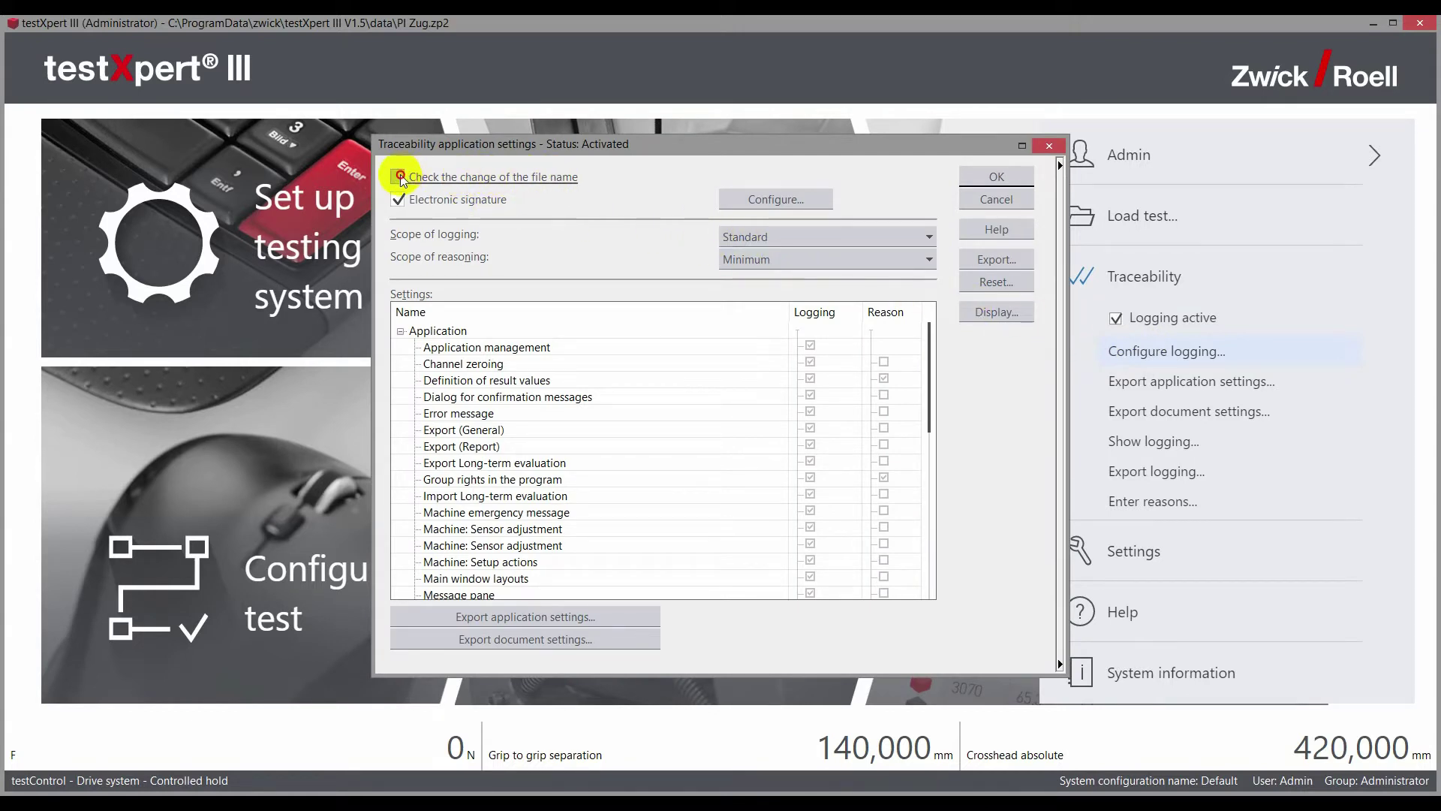
click(400, 177)
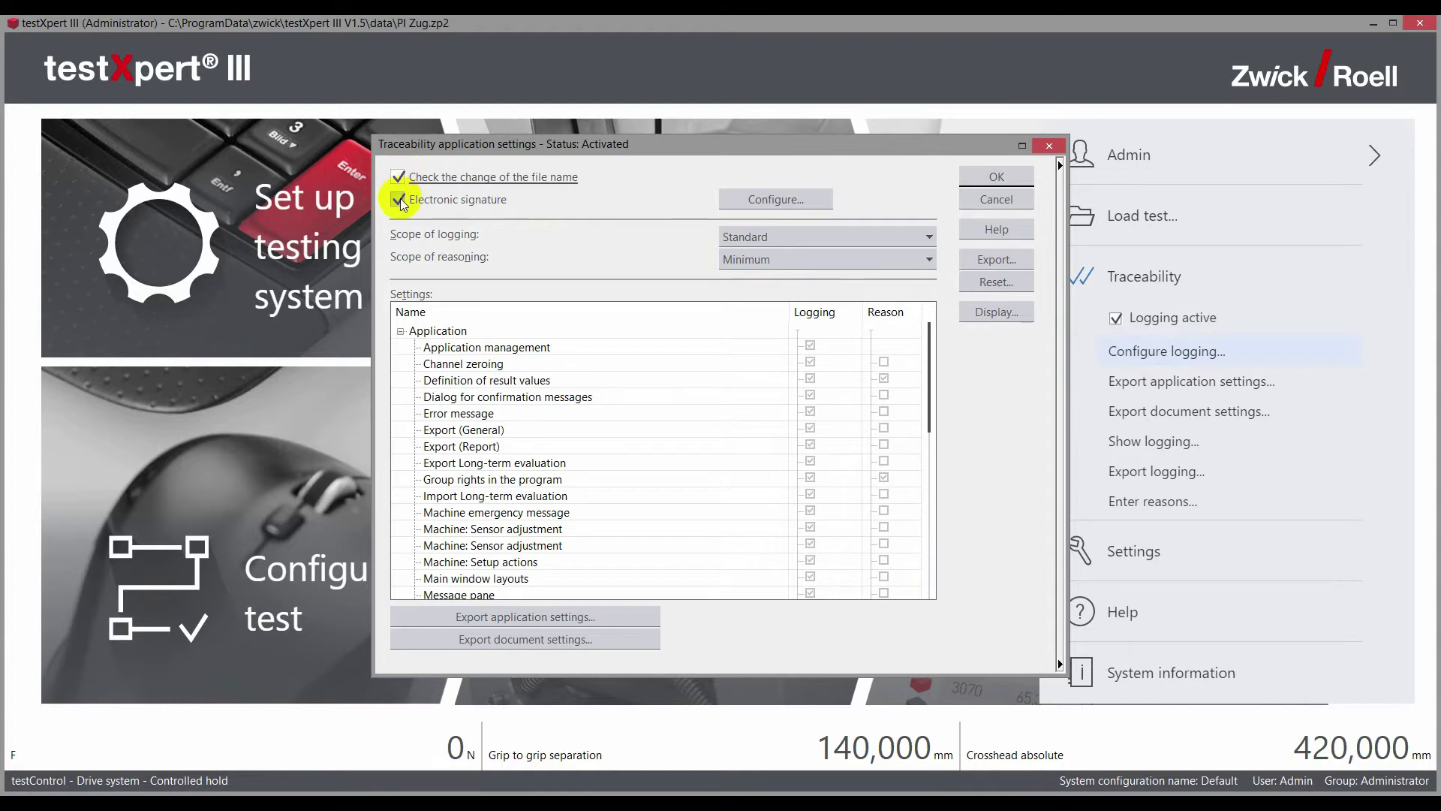
click(767, 199)
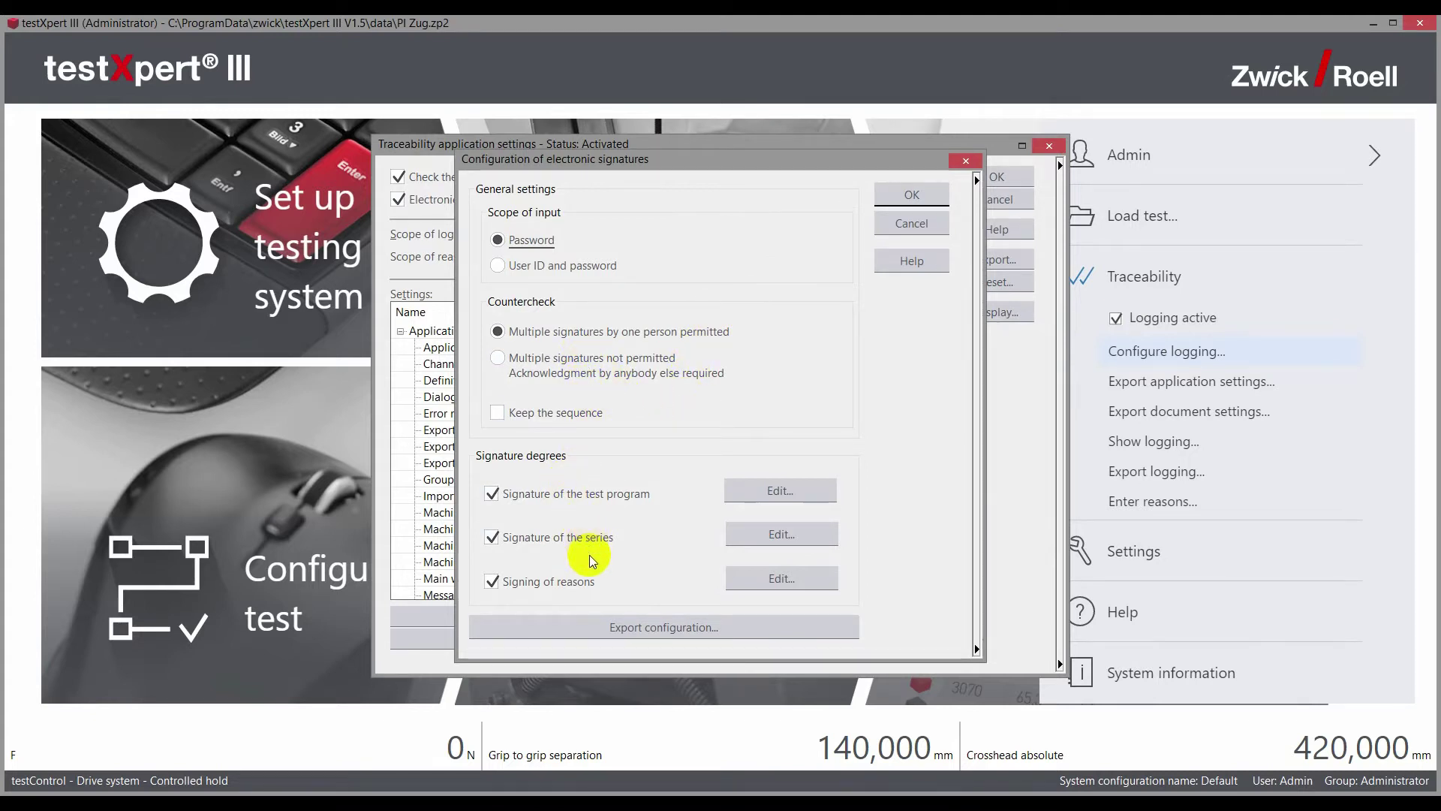
click(492, 583)
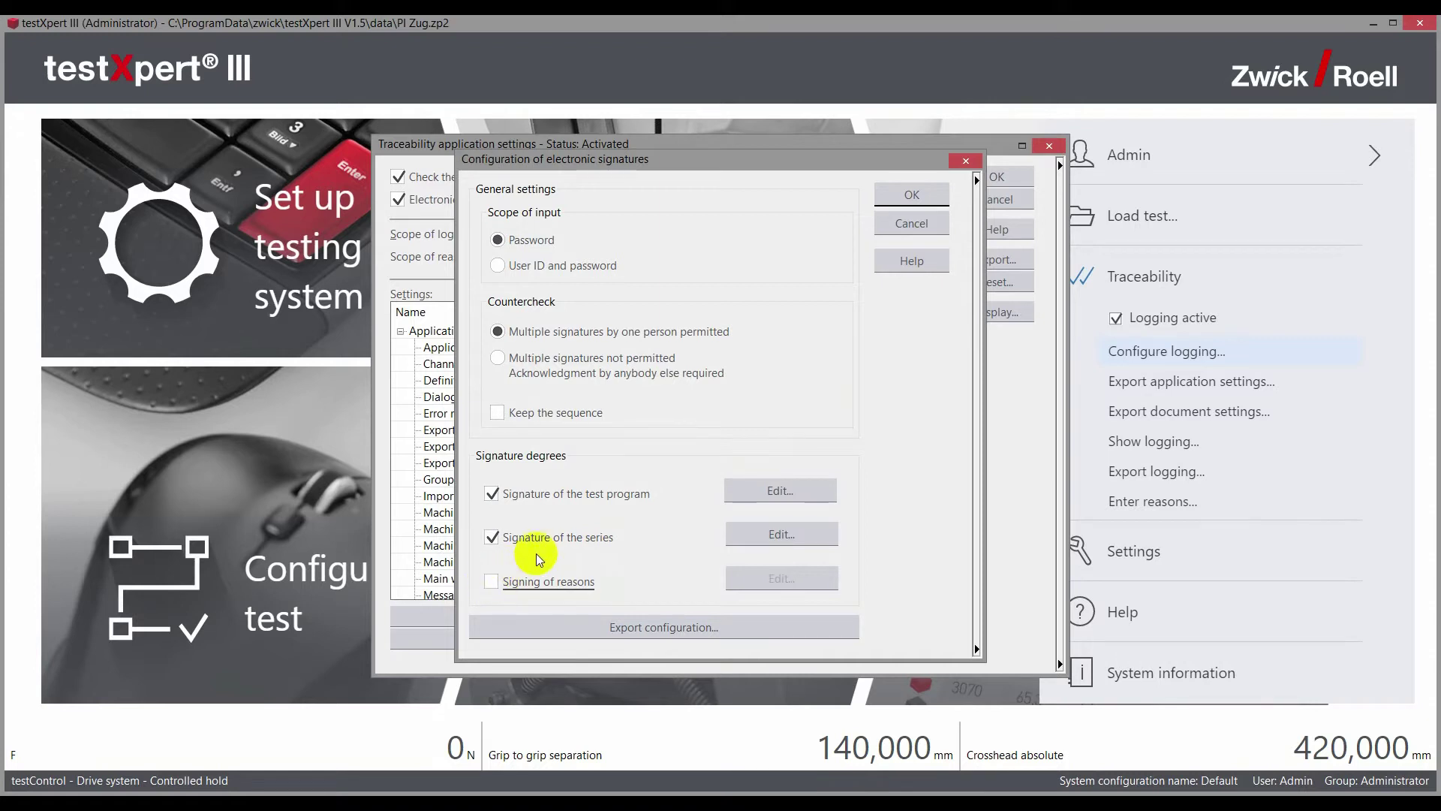
- Confirm the signature settings, choose Customized for logging and reasoning scope, and tick Reason for Error message
click(913, 196)
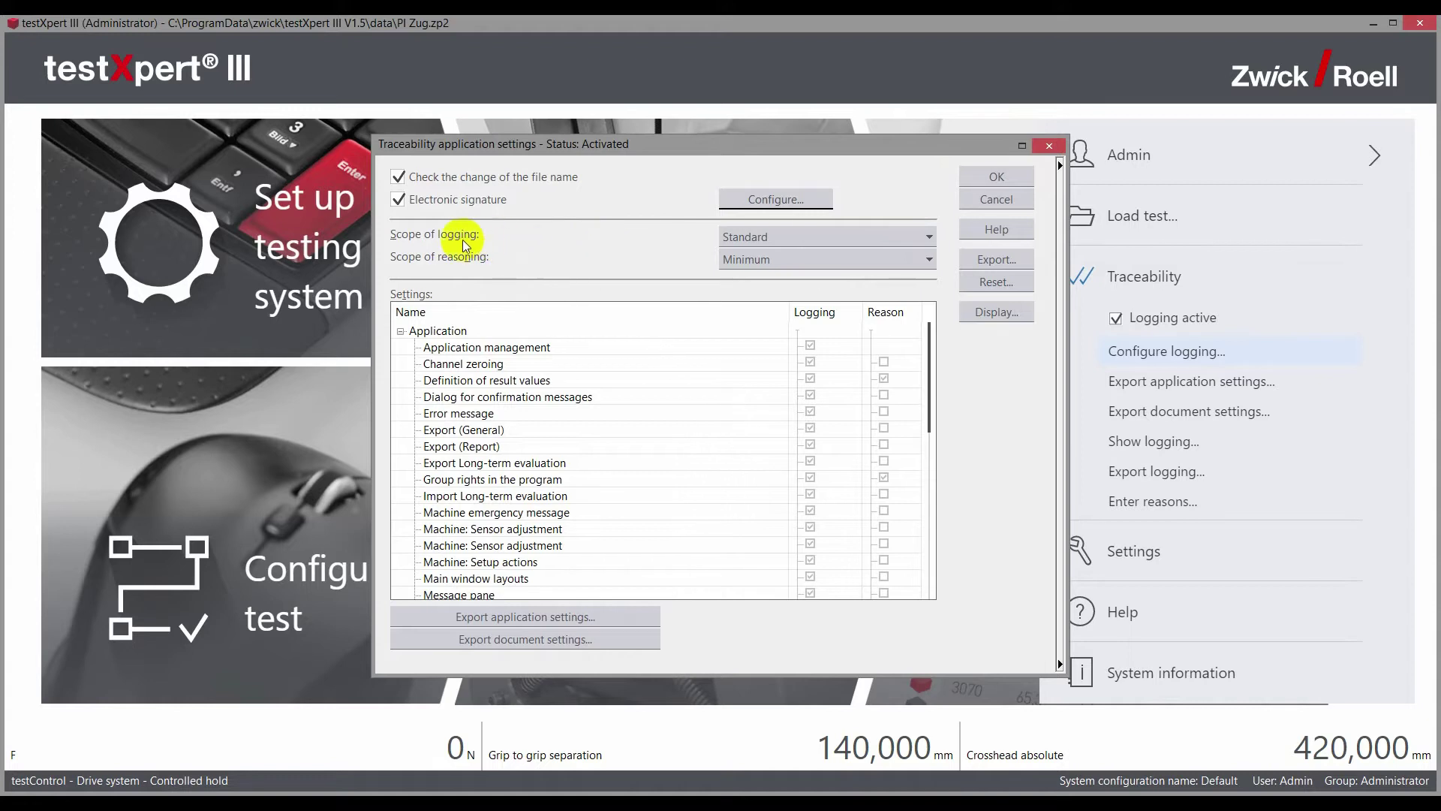
click(771, 237)
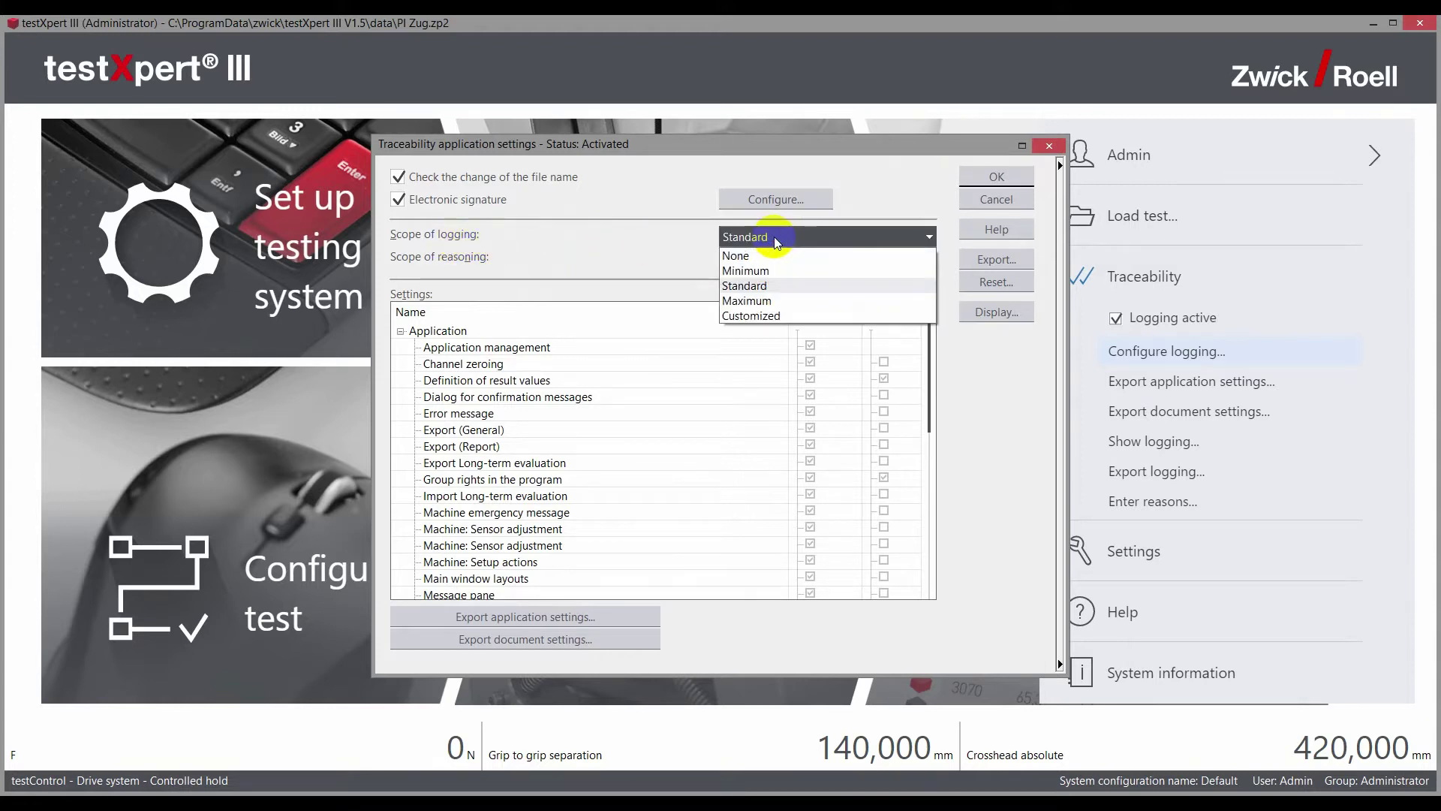
click(790, 314)
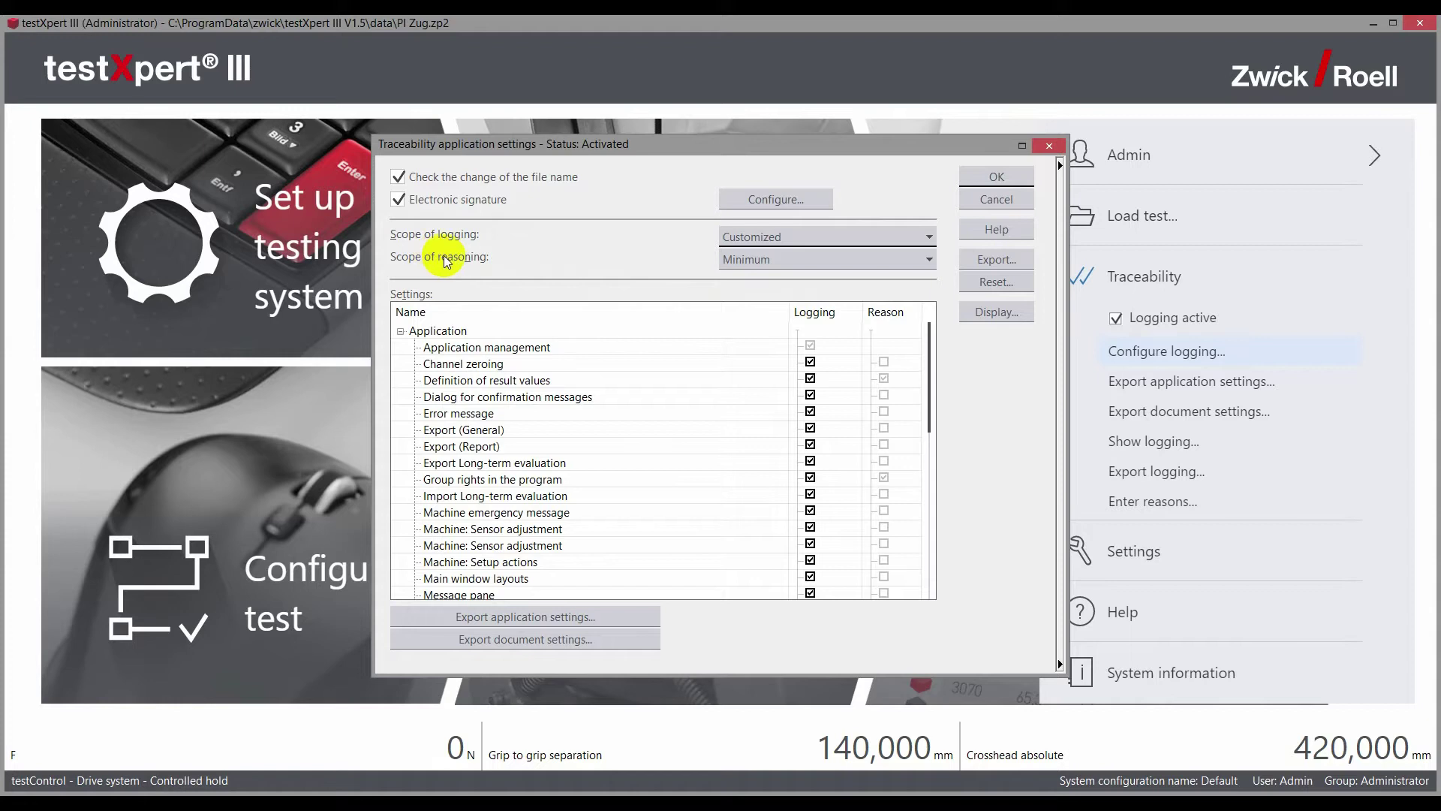
click(767, 259)
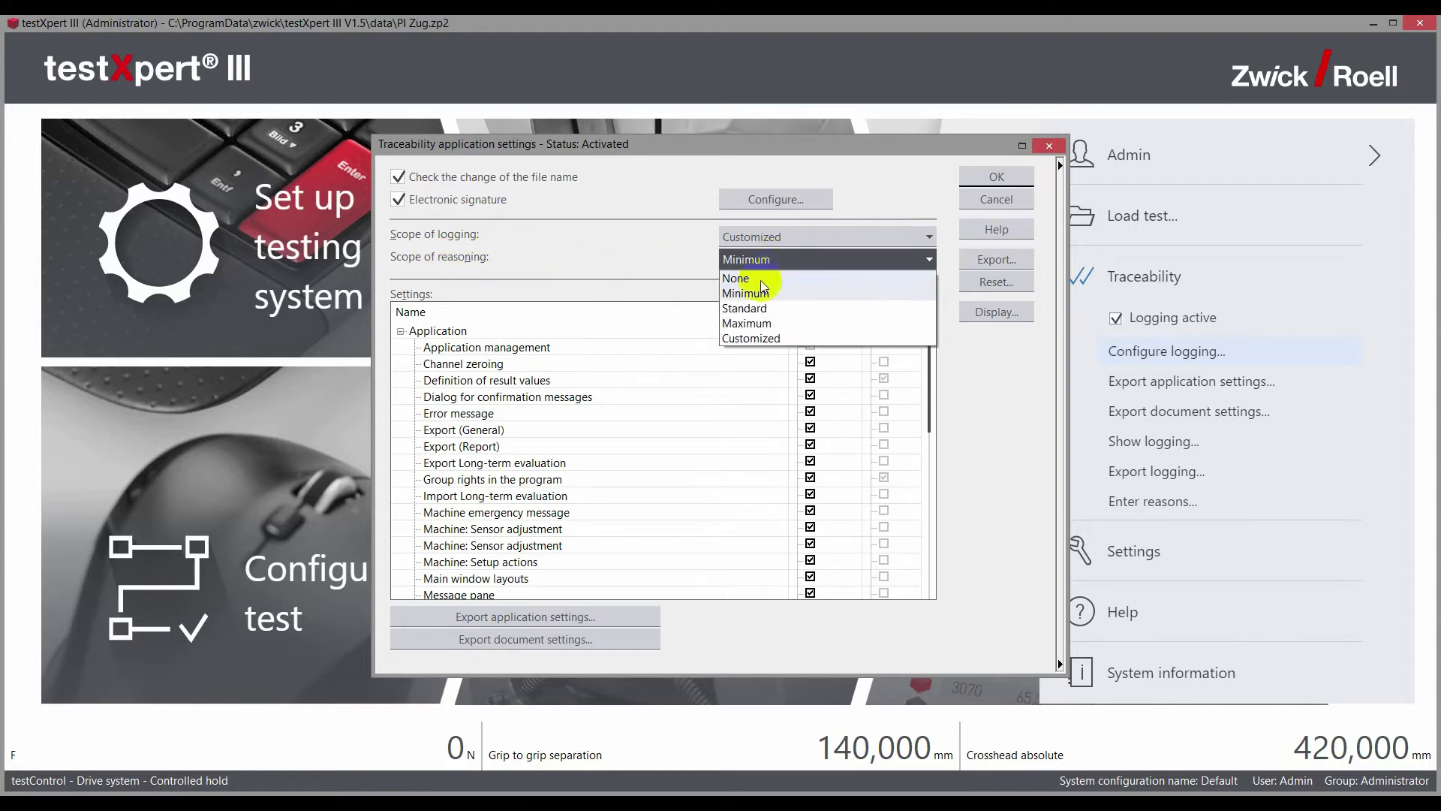
click(766, 340)
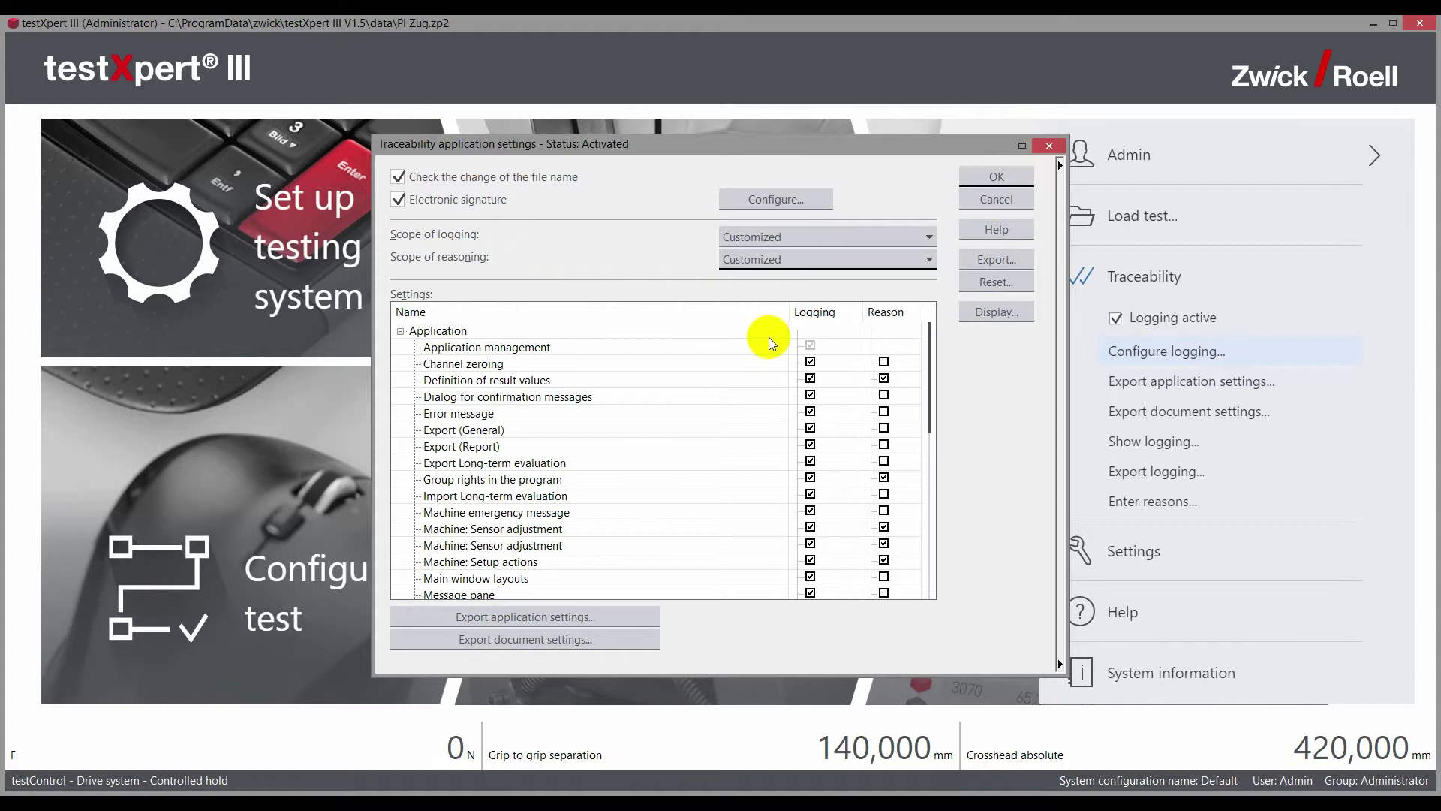
click(884, 412)
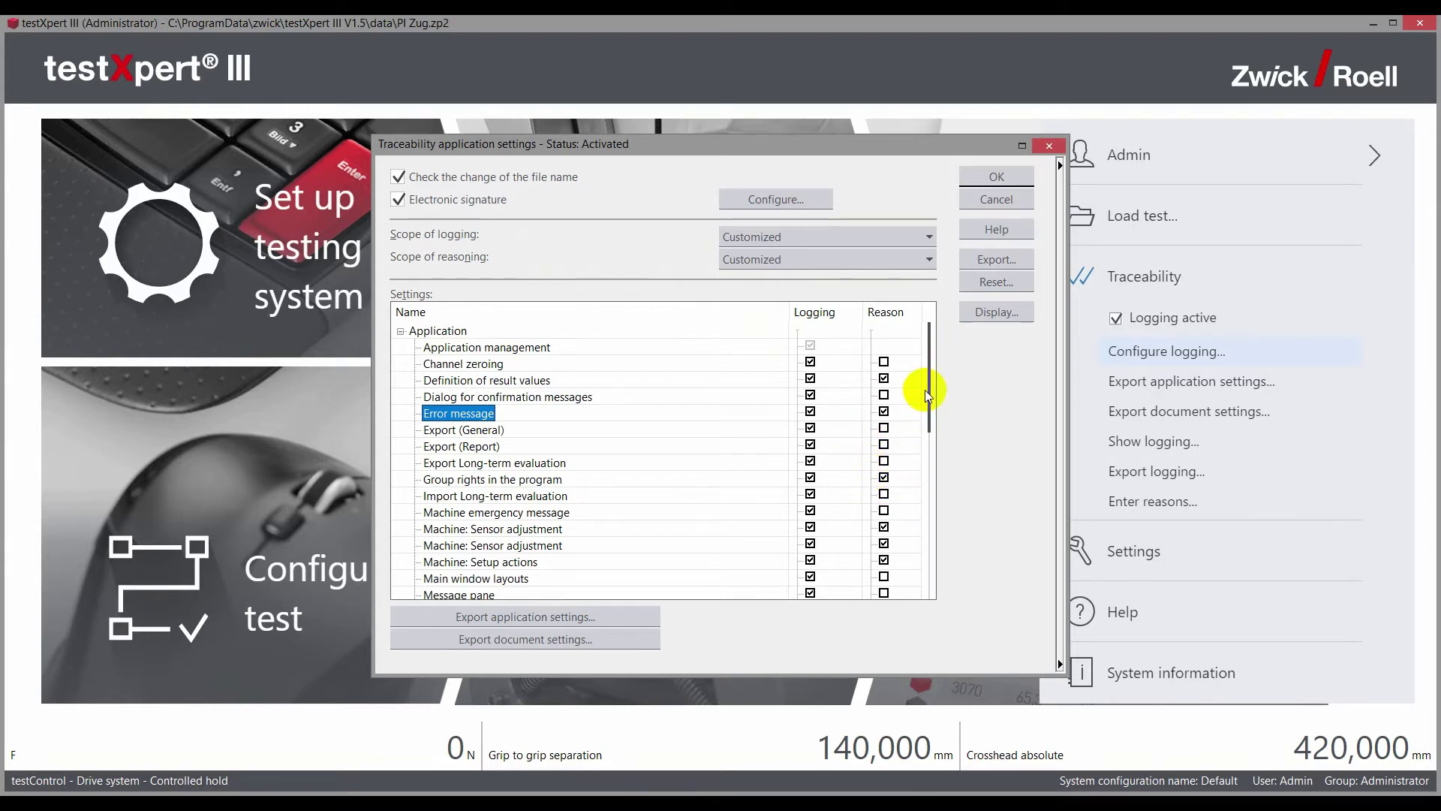
- Expand the Actions group and tick the Reason checkbox for Machine setup
drag(930, 403, 952, 579)
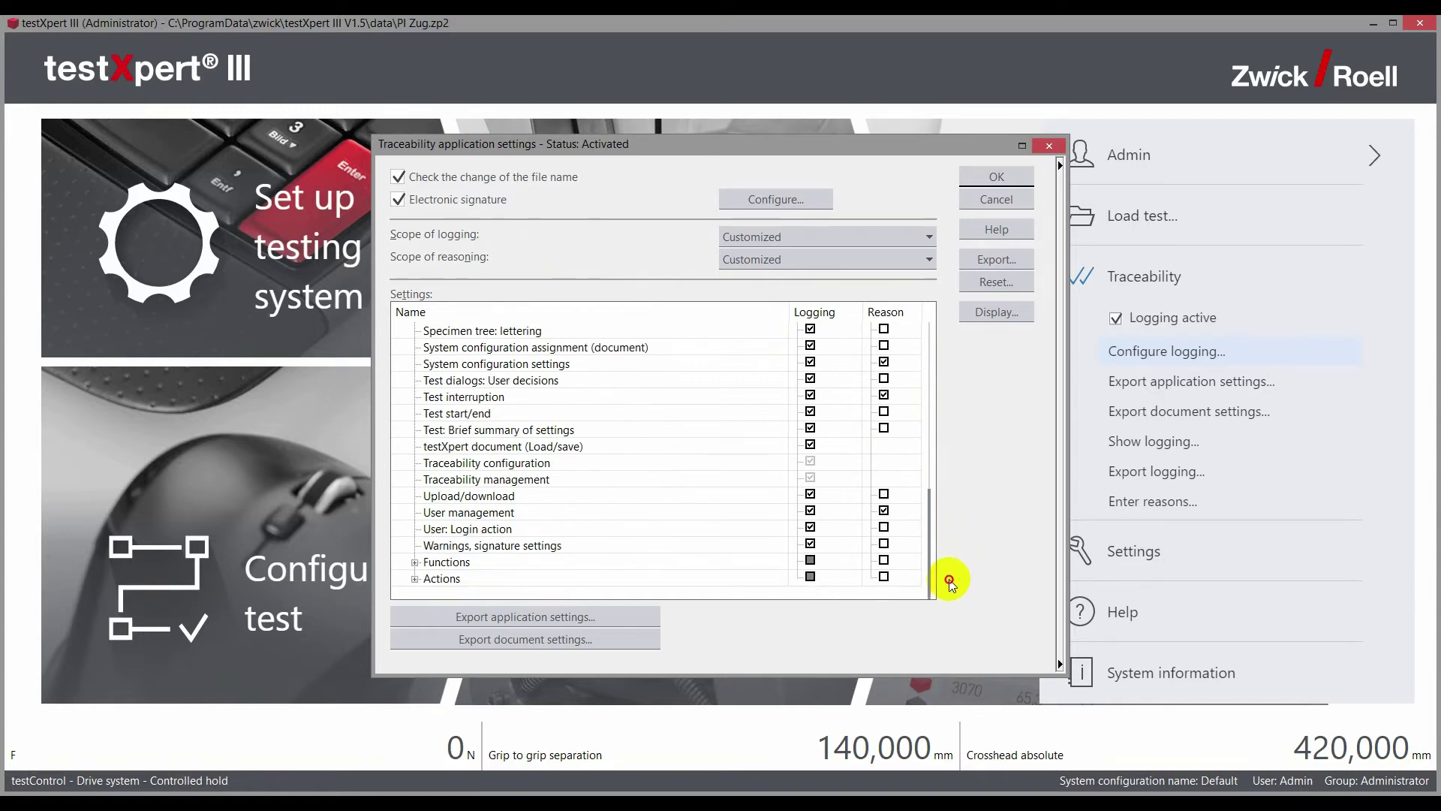
click(415, 578)
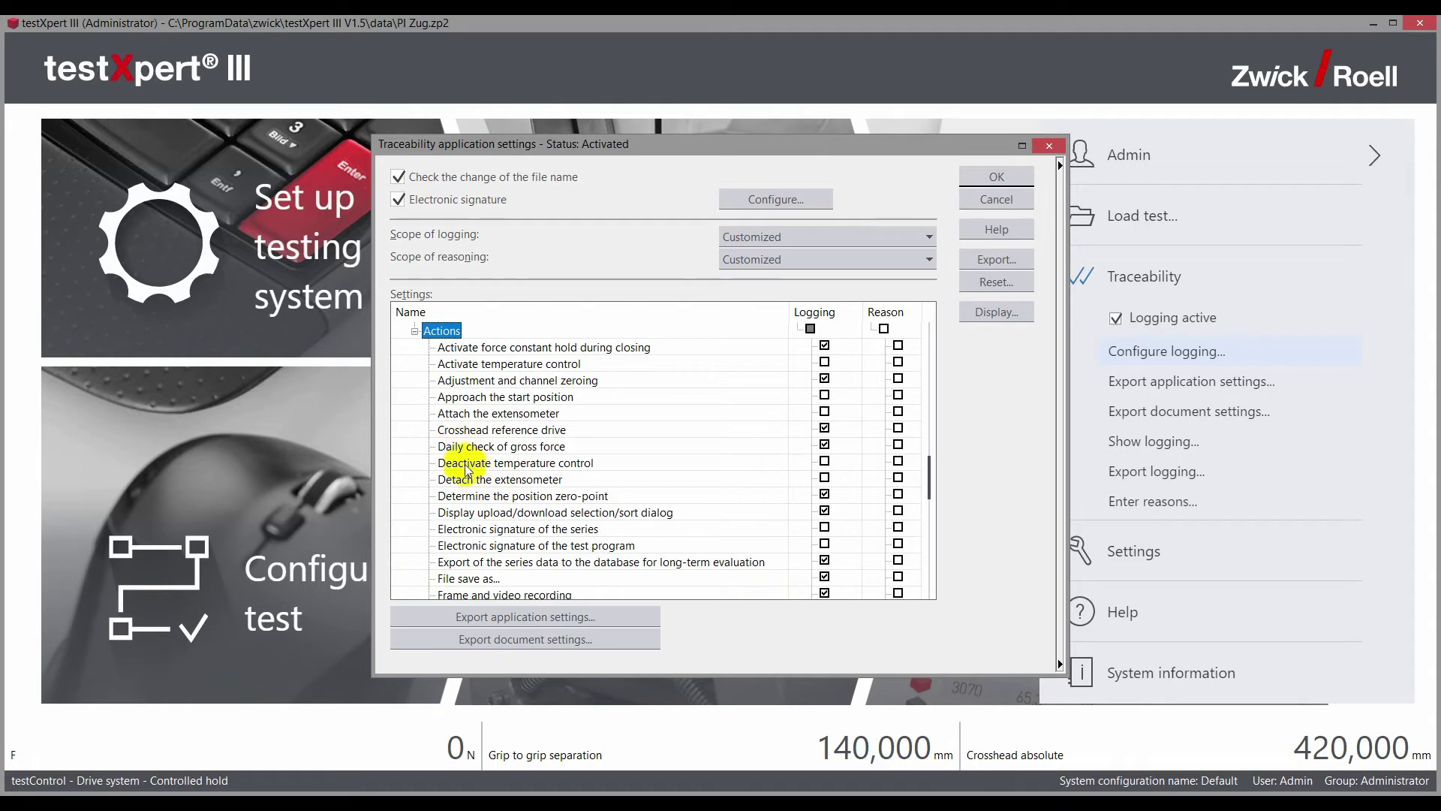
scroll(475, 491, down, 2)
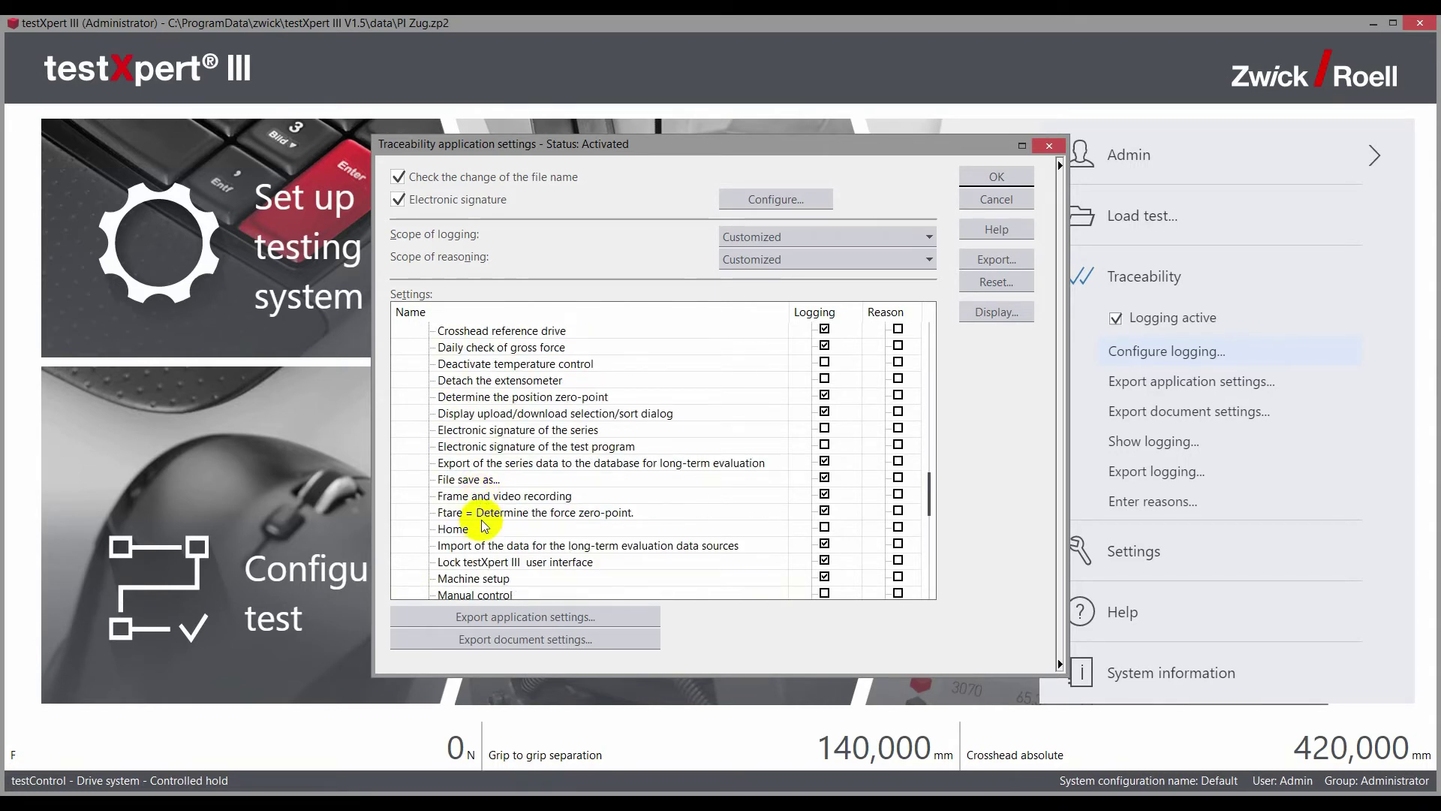
scroll(477, 534, down, 1)
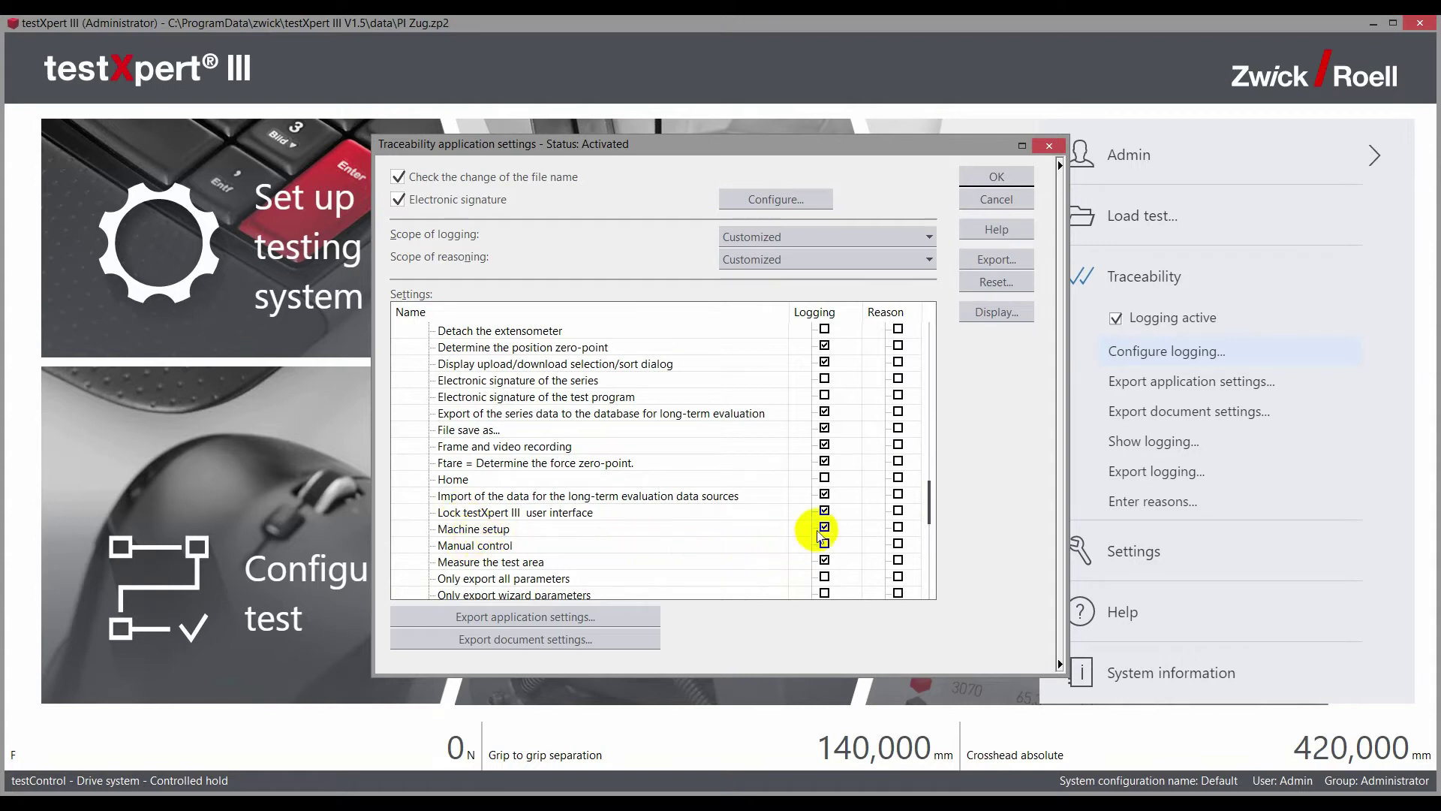
click(898, 527)
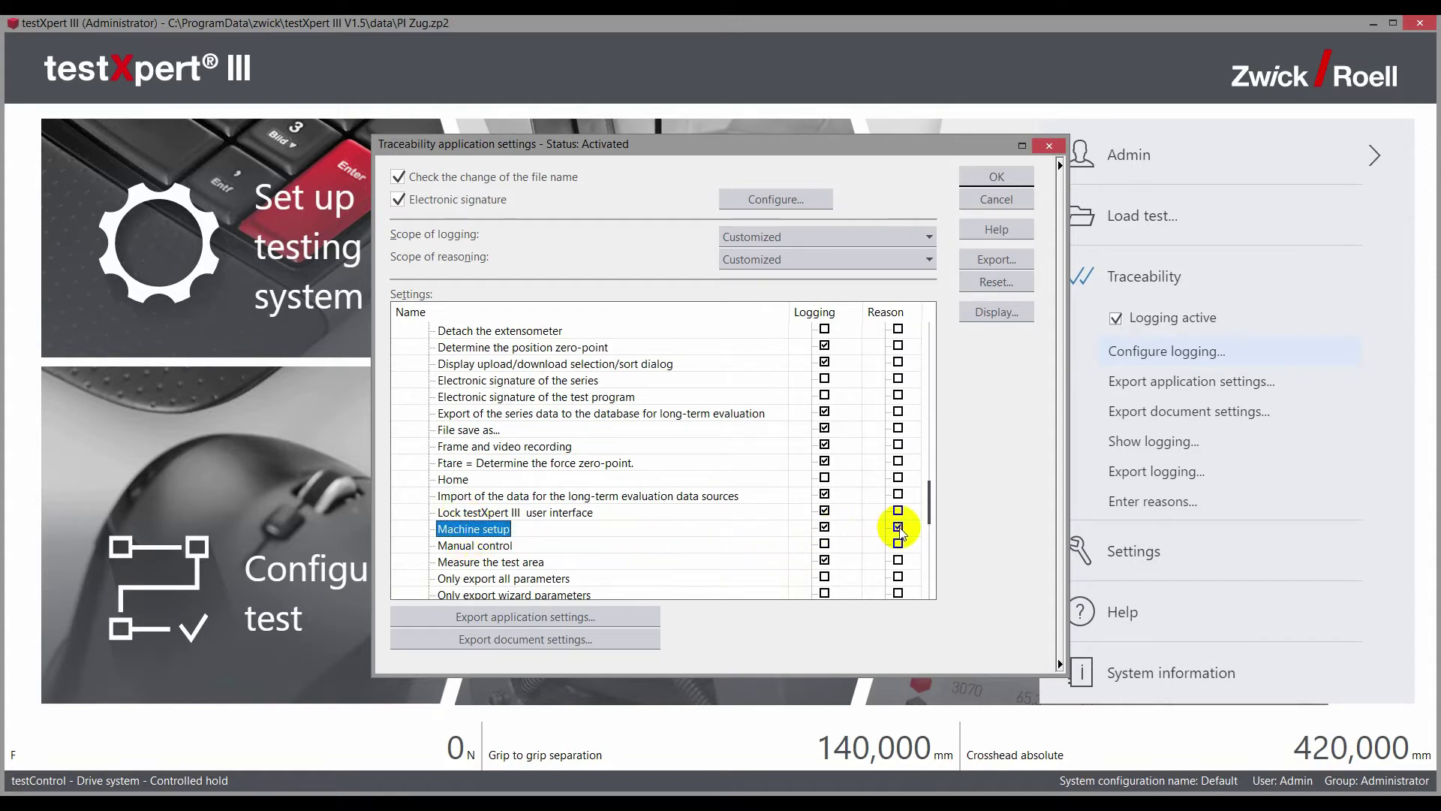
- Confirm traceability settings, then open Configure test's Test parameters page and select the Speed, Young's modulus field
click(1020, 175)
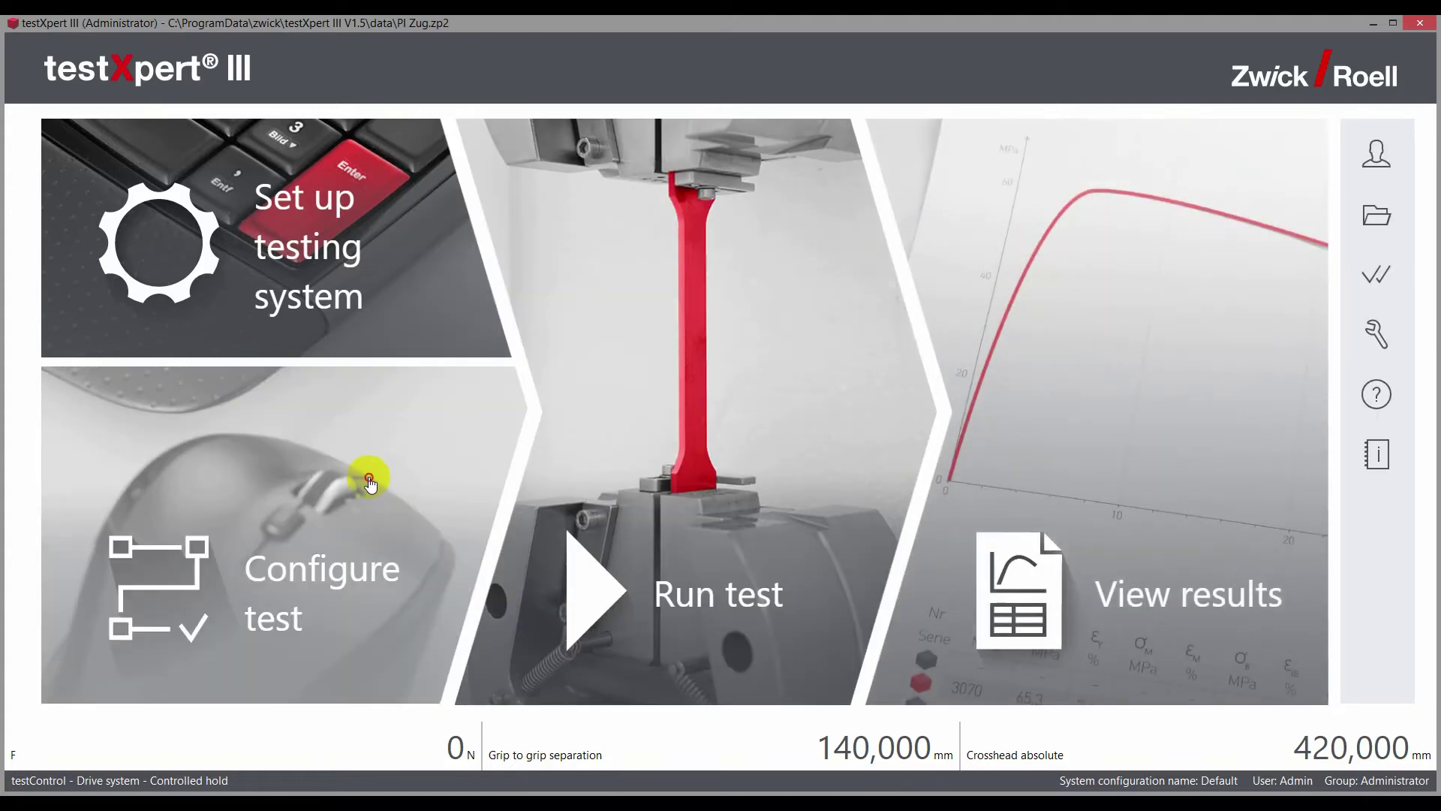
click(367, 478)
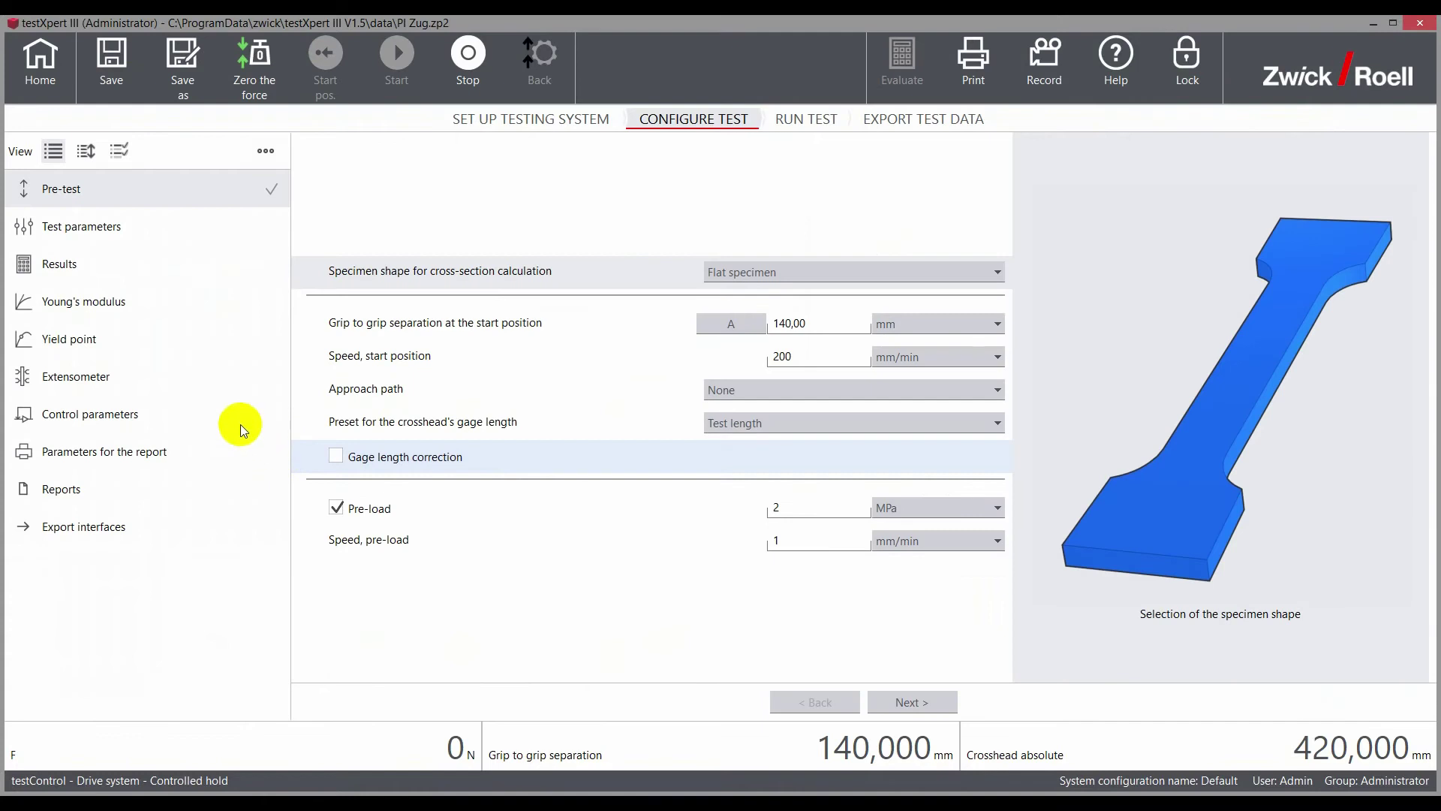
click(99, 242)
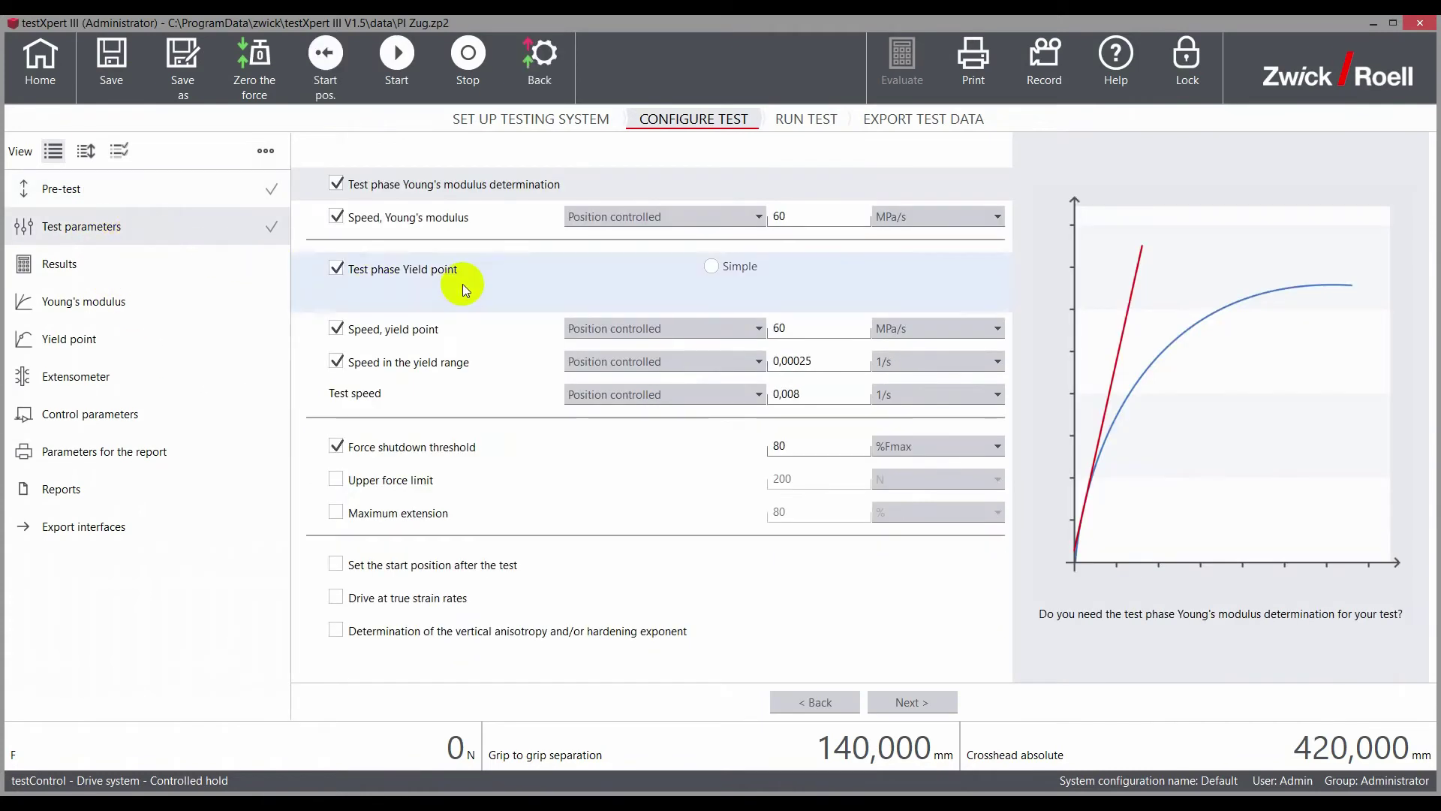
click(727, 213)
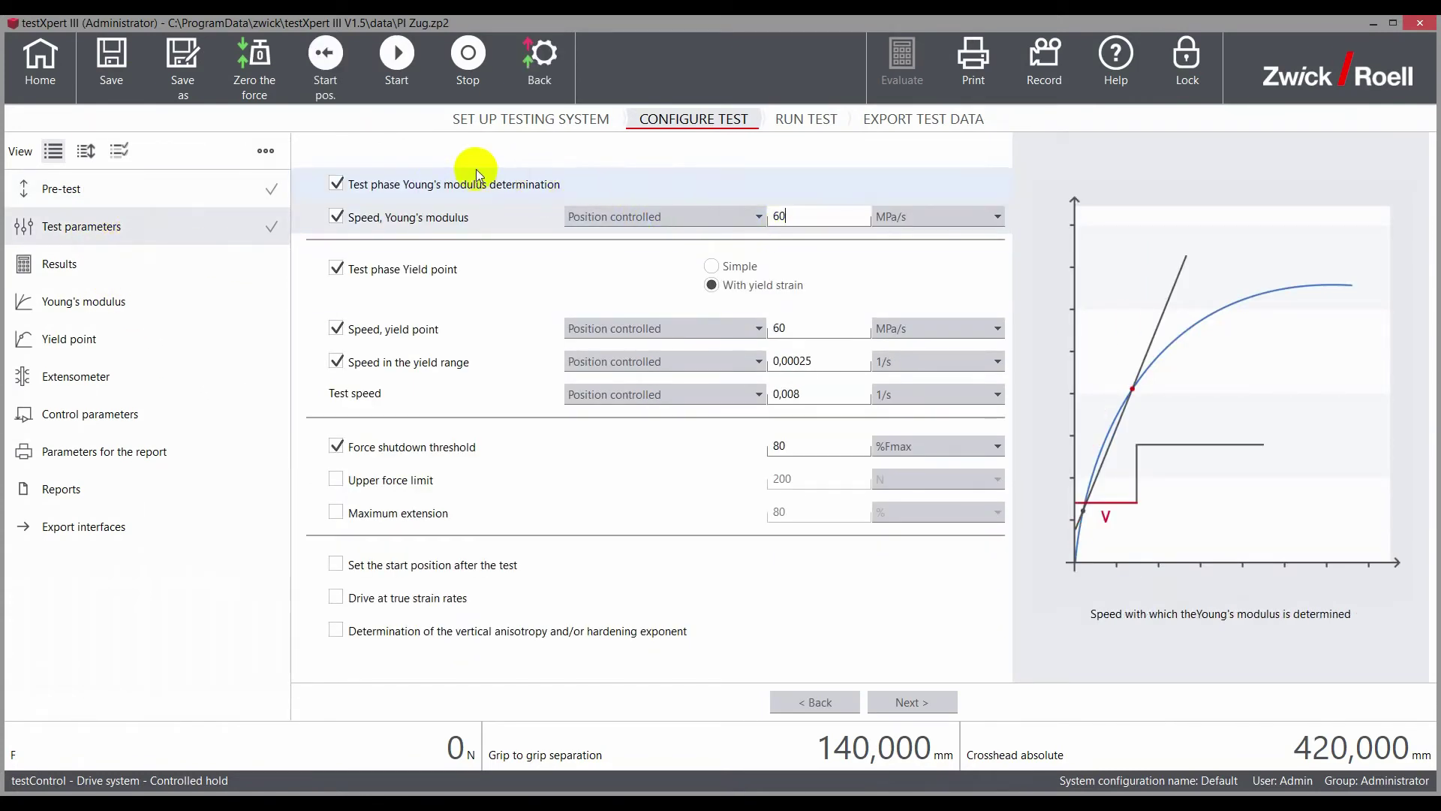
- In Traceability document settings, tick Reason for Speed, Young's modulus under Parameters in dialogs > Test parameters
click(266, 152)
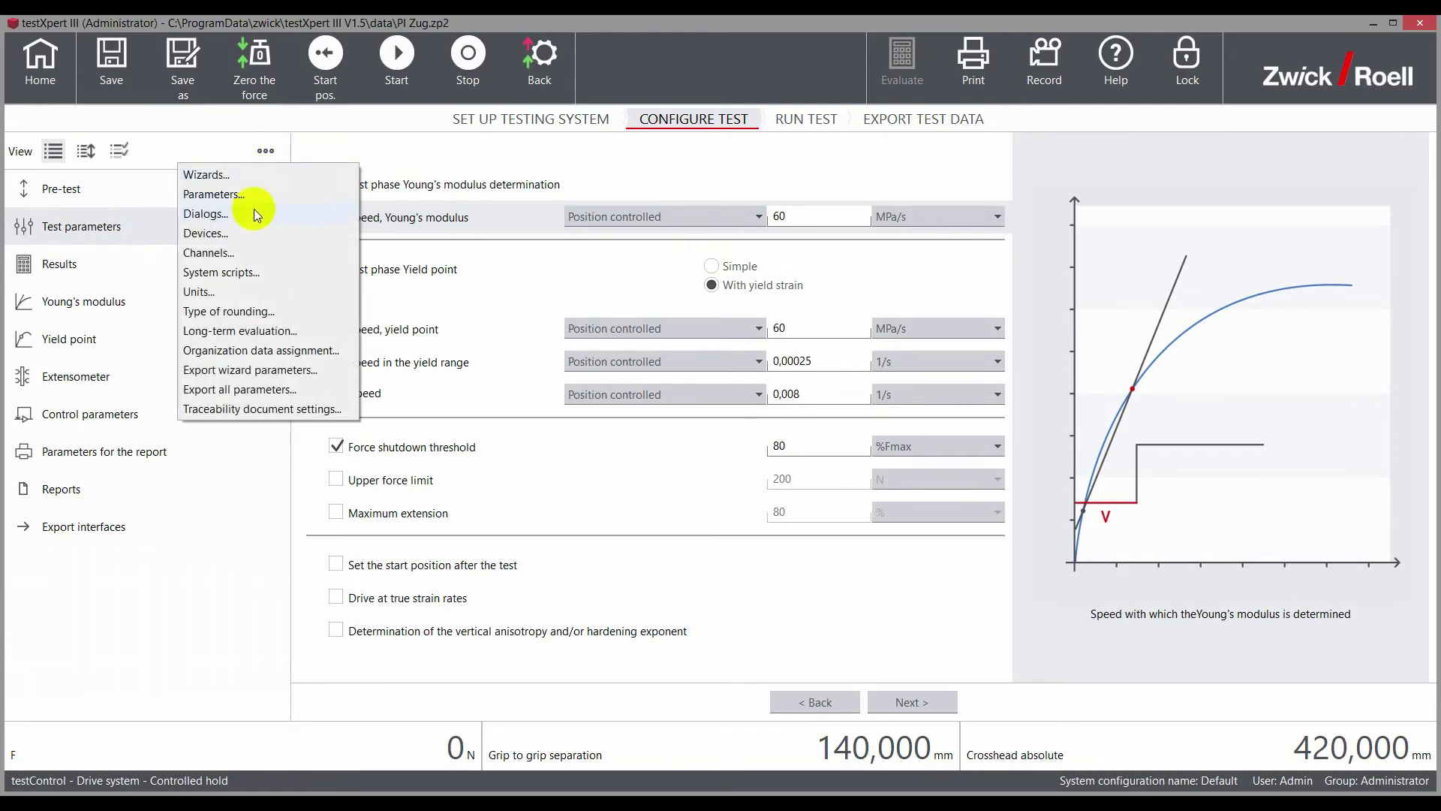
click(263, 411)
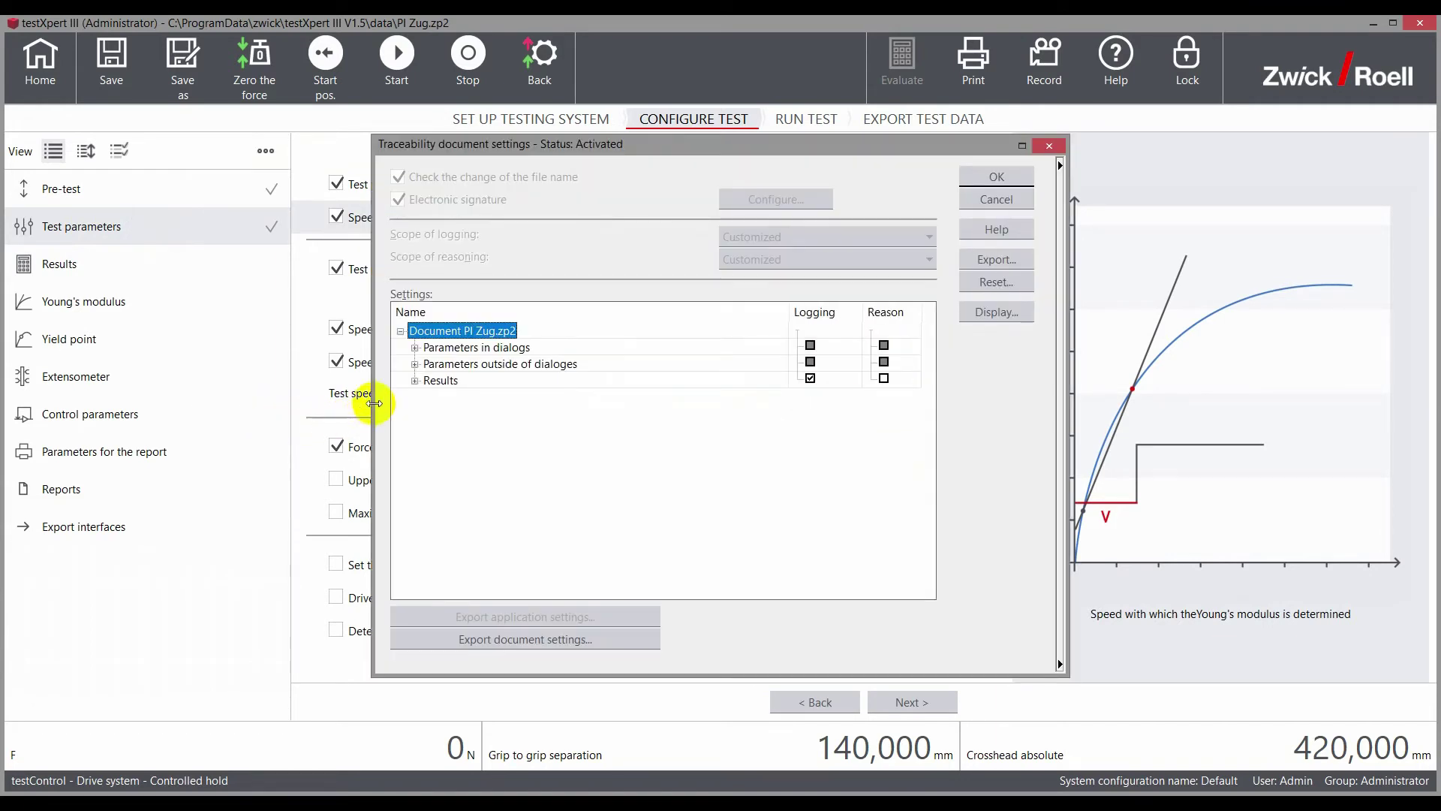
click(416, 349)
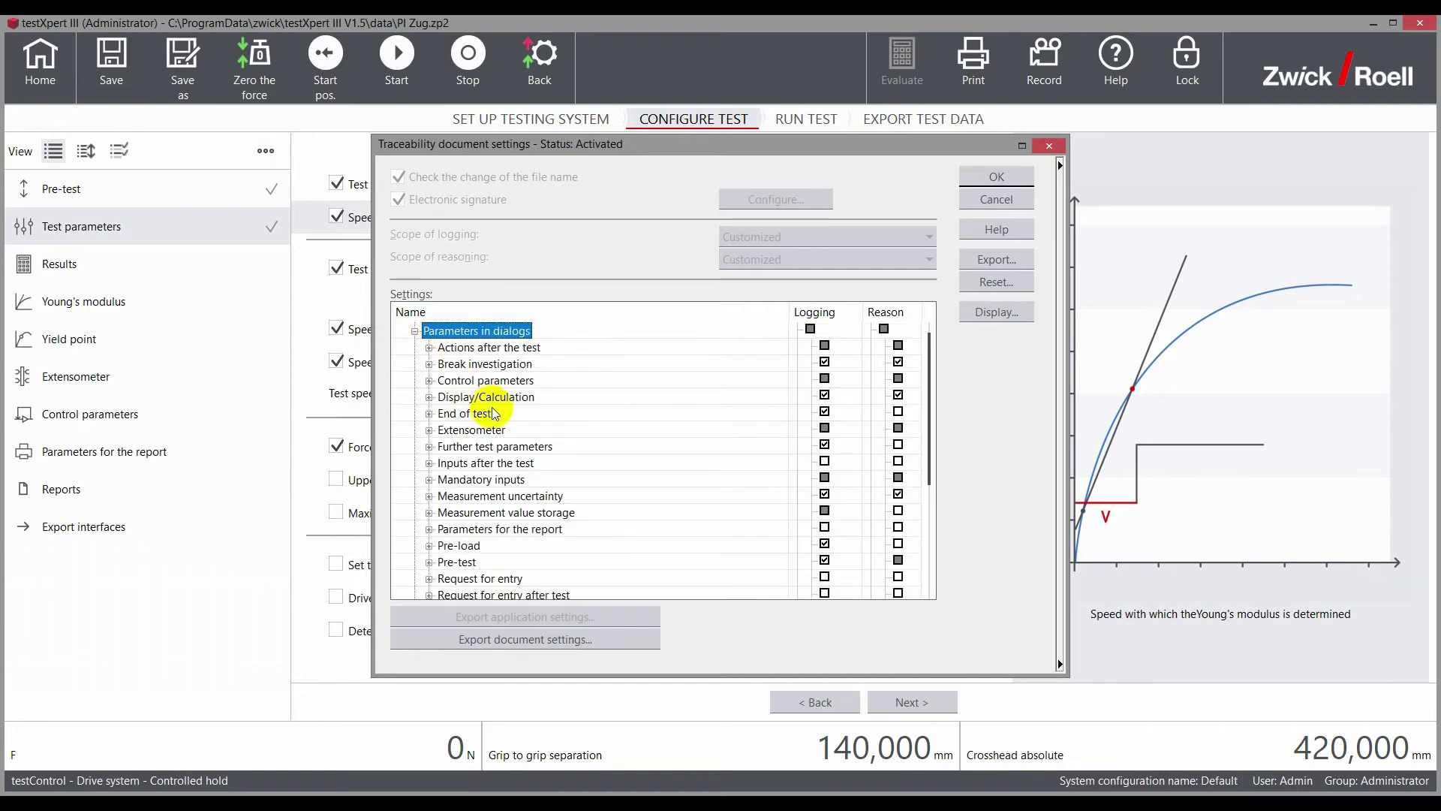
scroll(457, 443, down, 4)
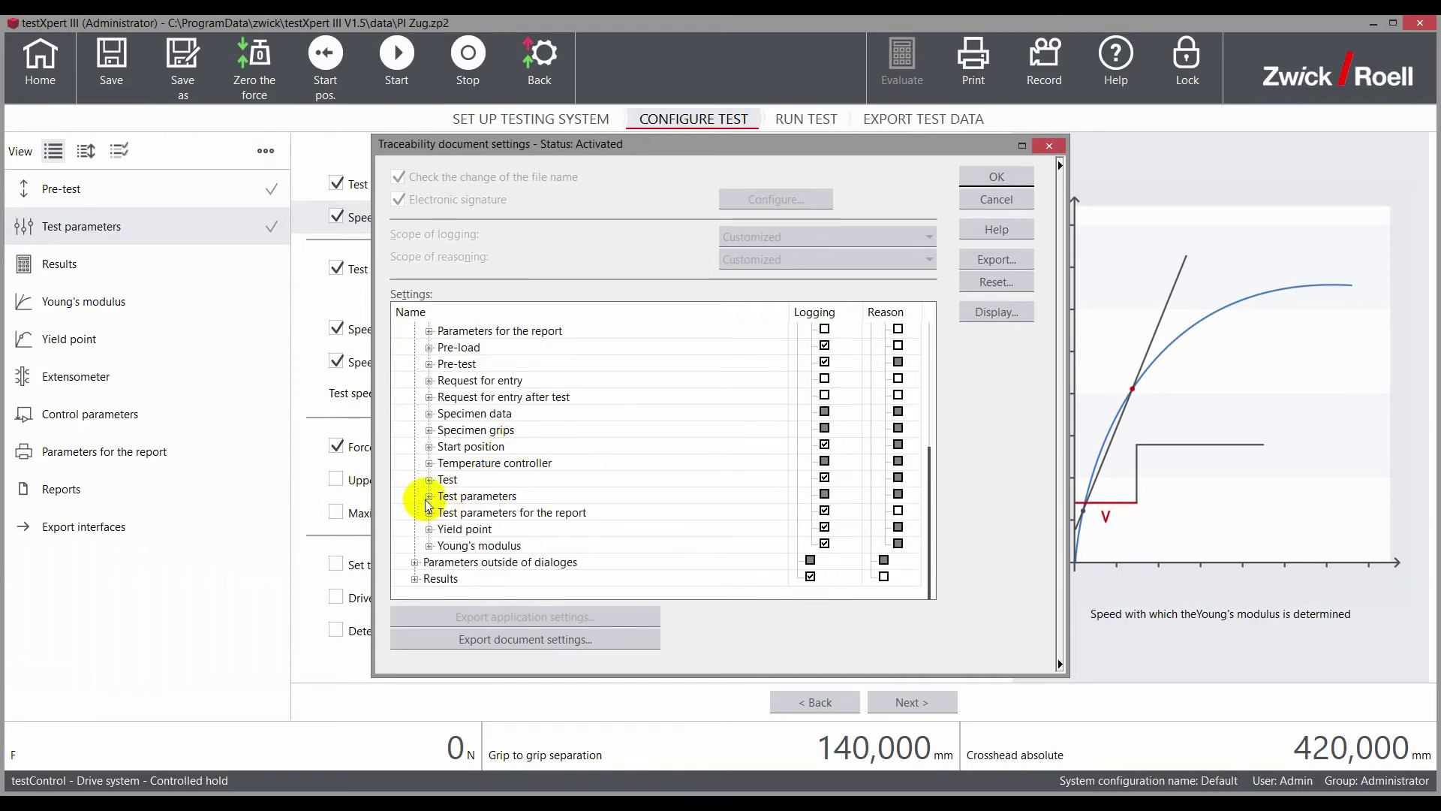
click(429, 496)
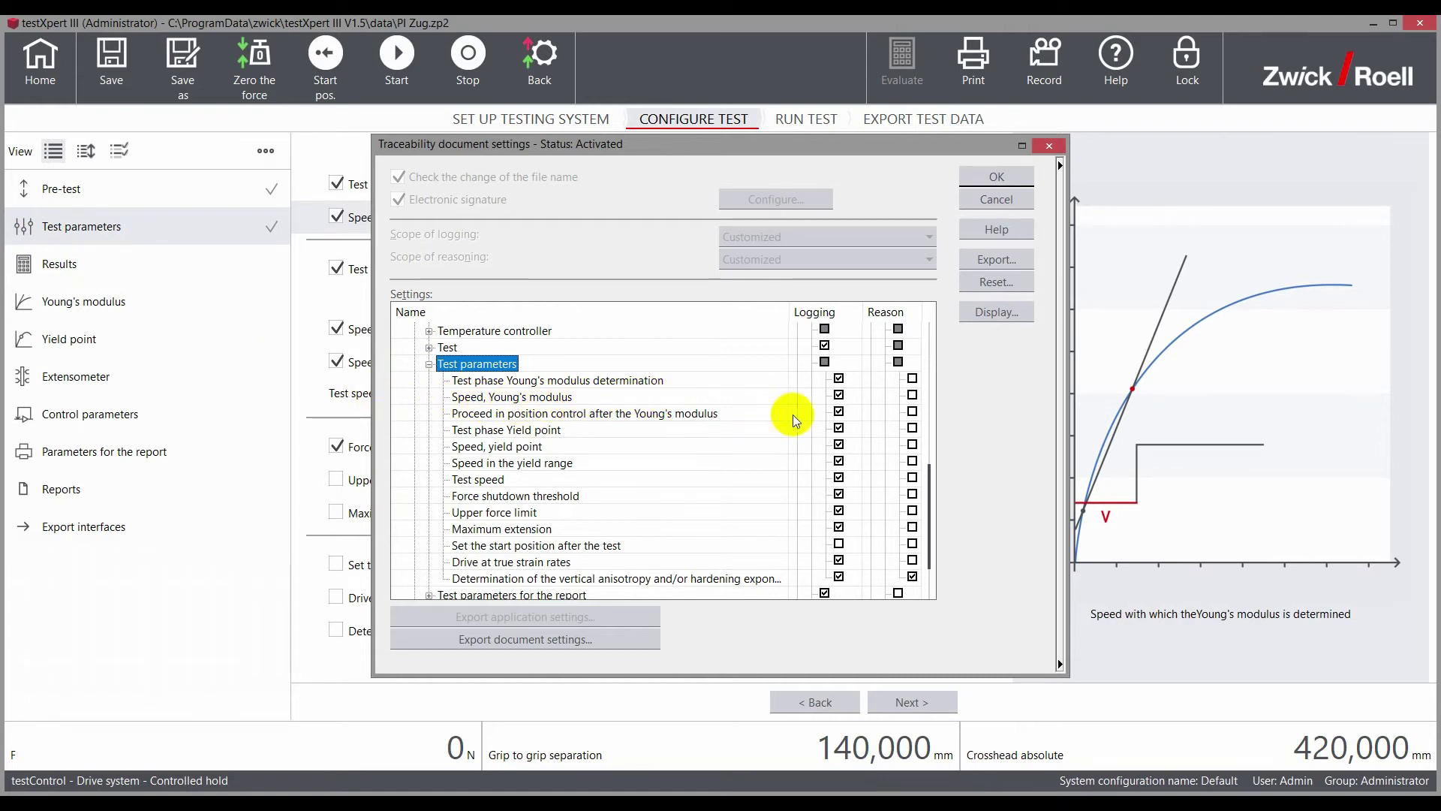
click(912, 395)
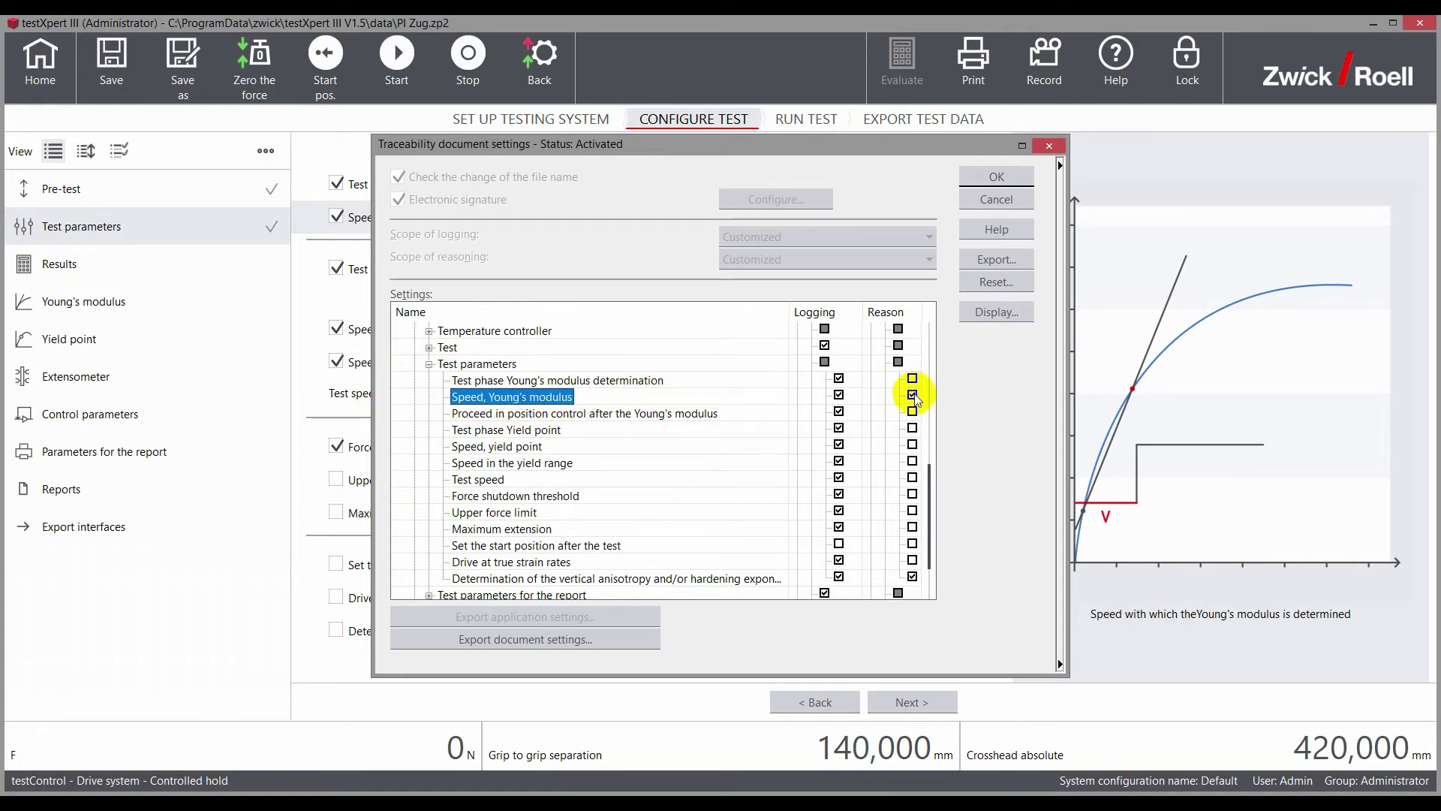
click(1021, 175)
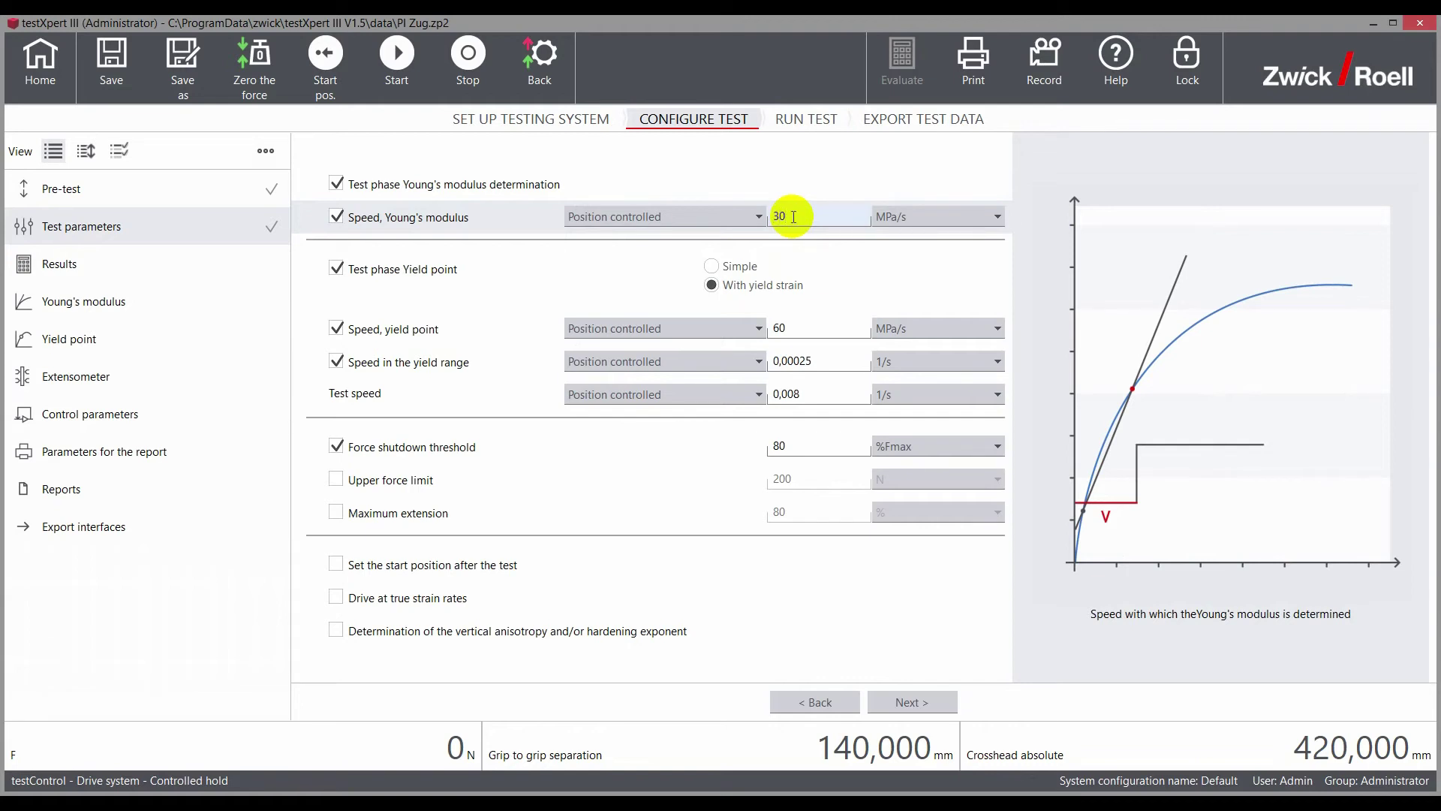
- Commit the 30 MPa/s speed with reason 'New requirements from our QS manager', then go Home
key(Return)
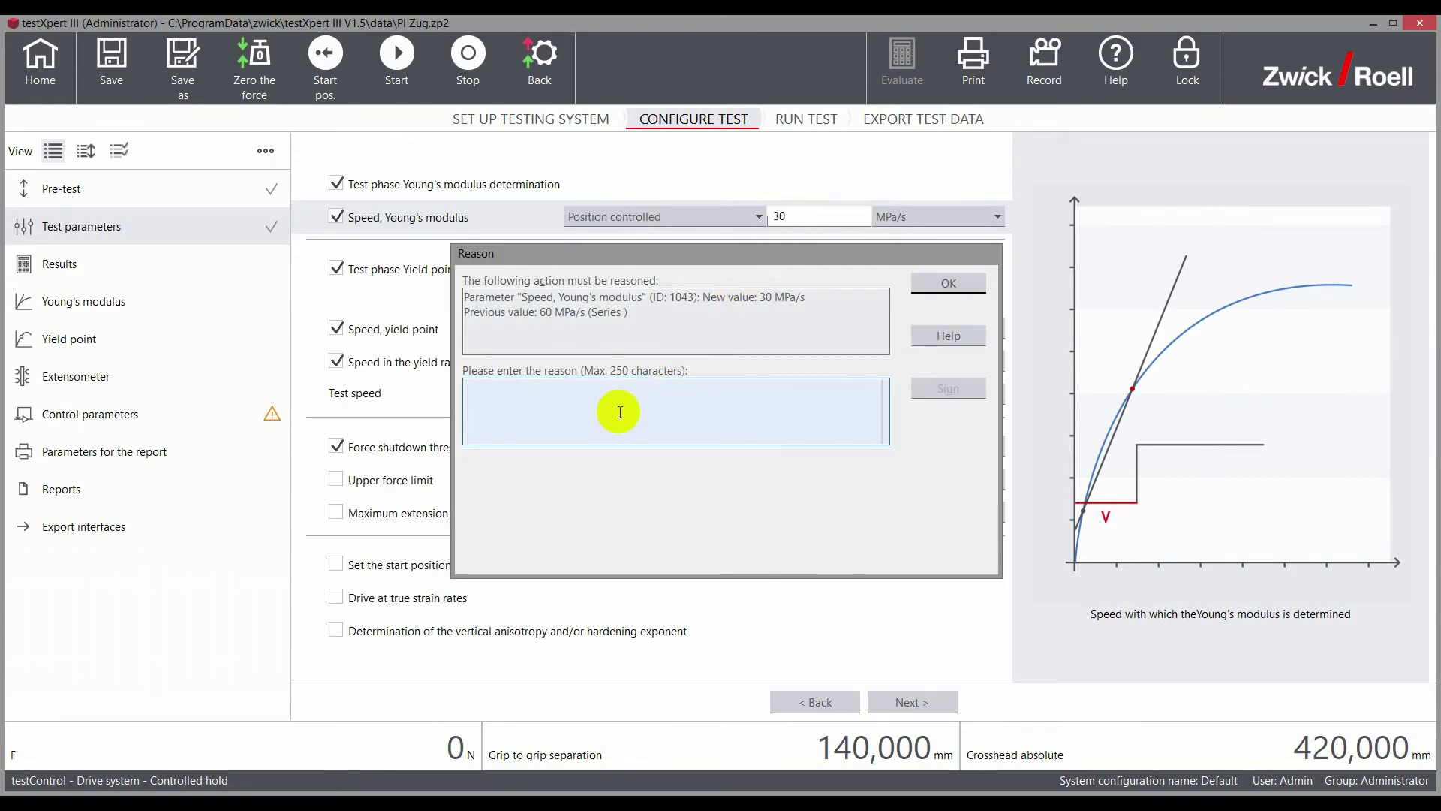
text(New requireme)
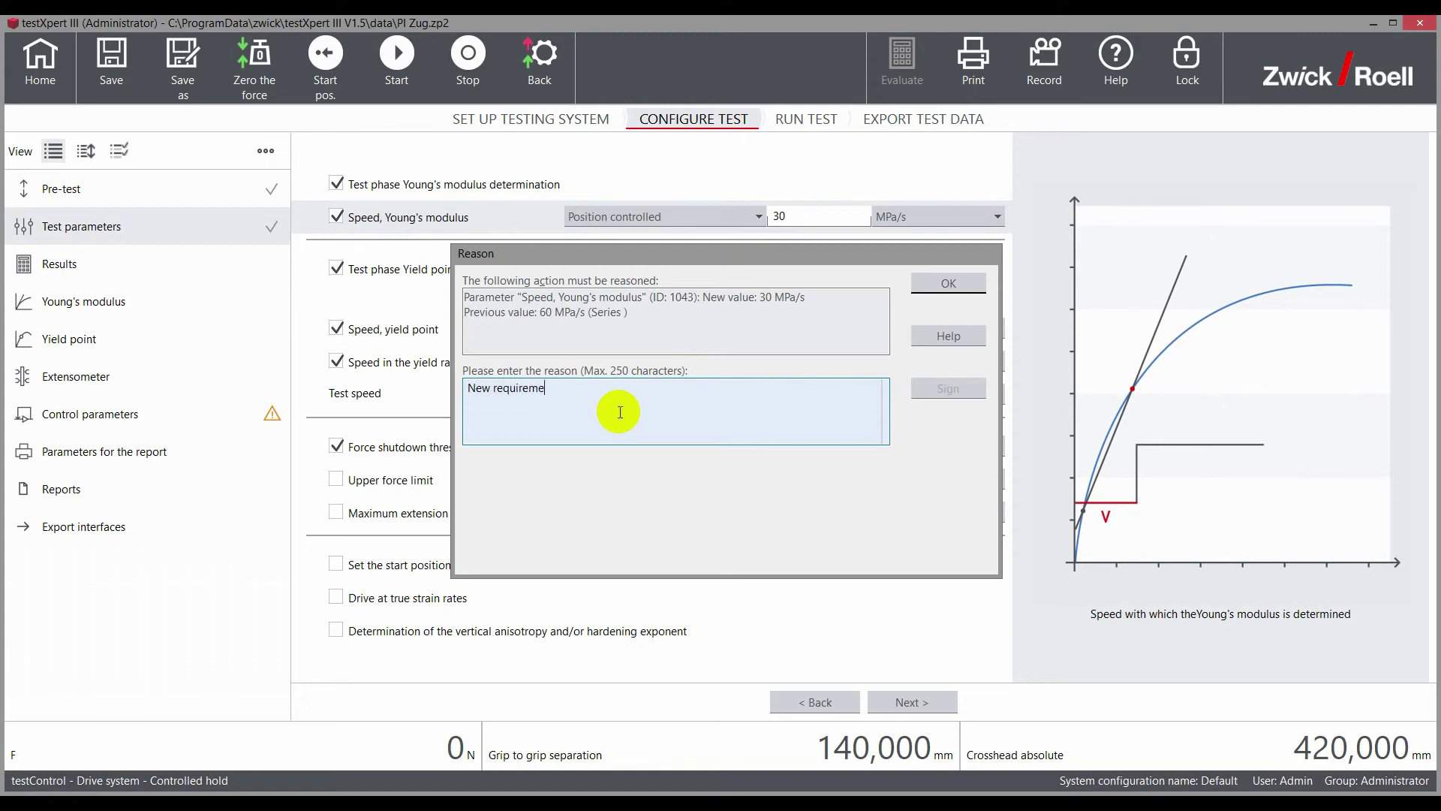
text(nts from our QS manager)
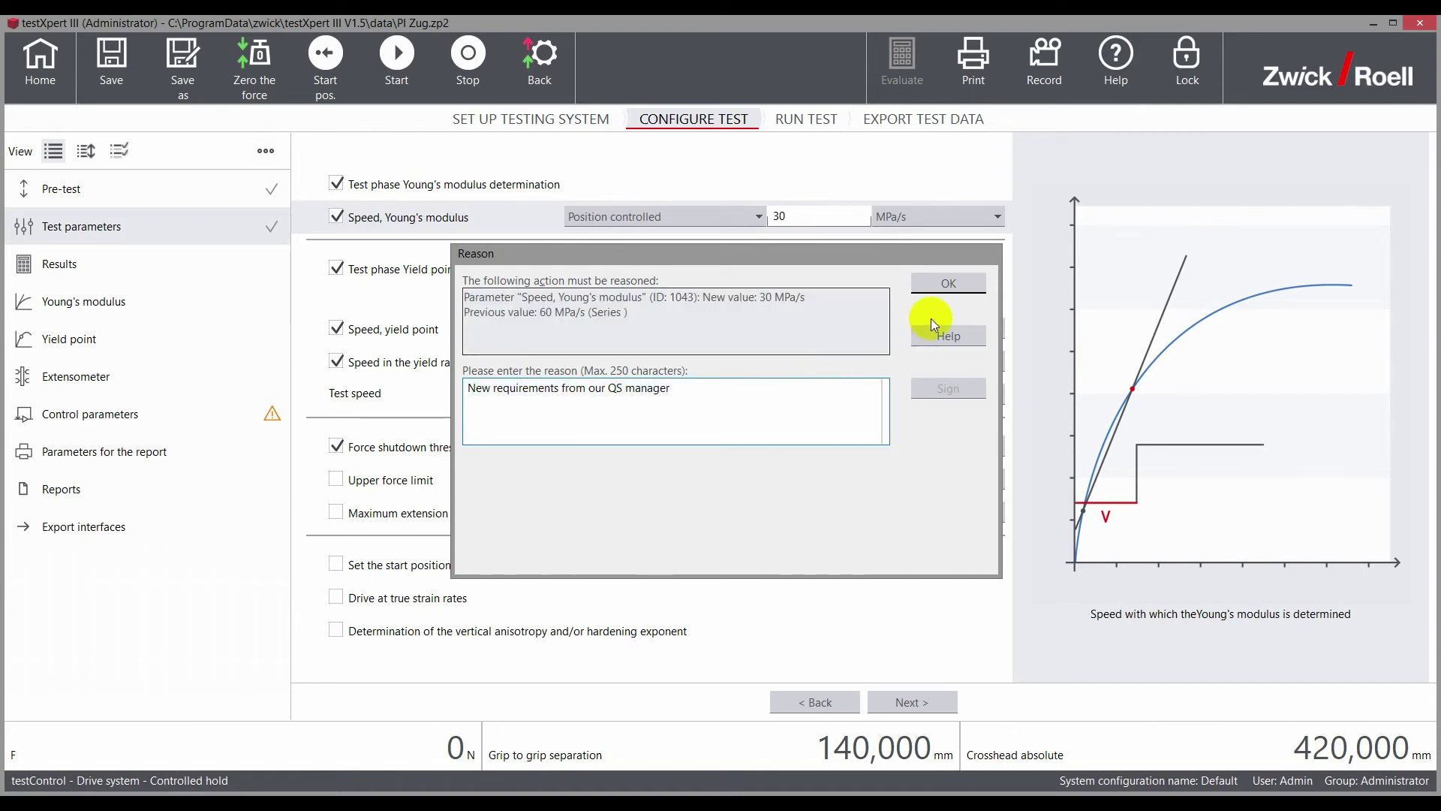
click(948, 284)
click(51, 66)
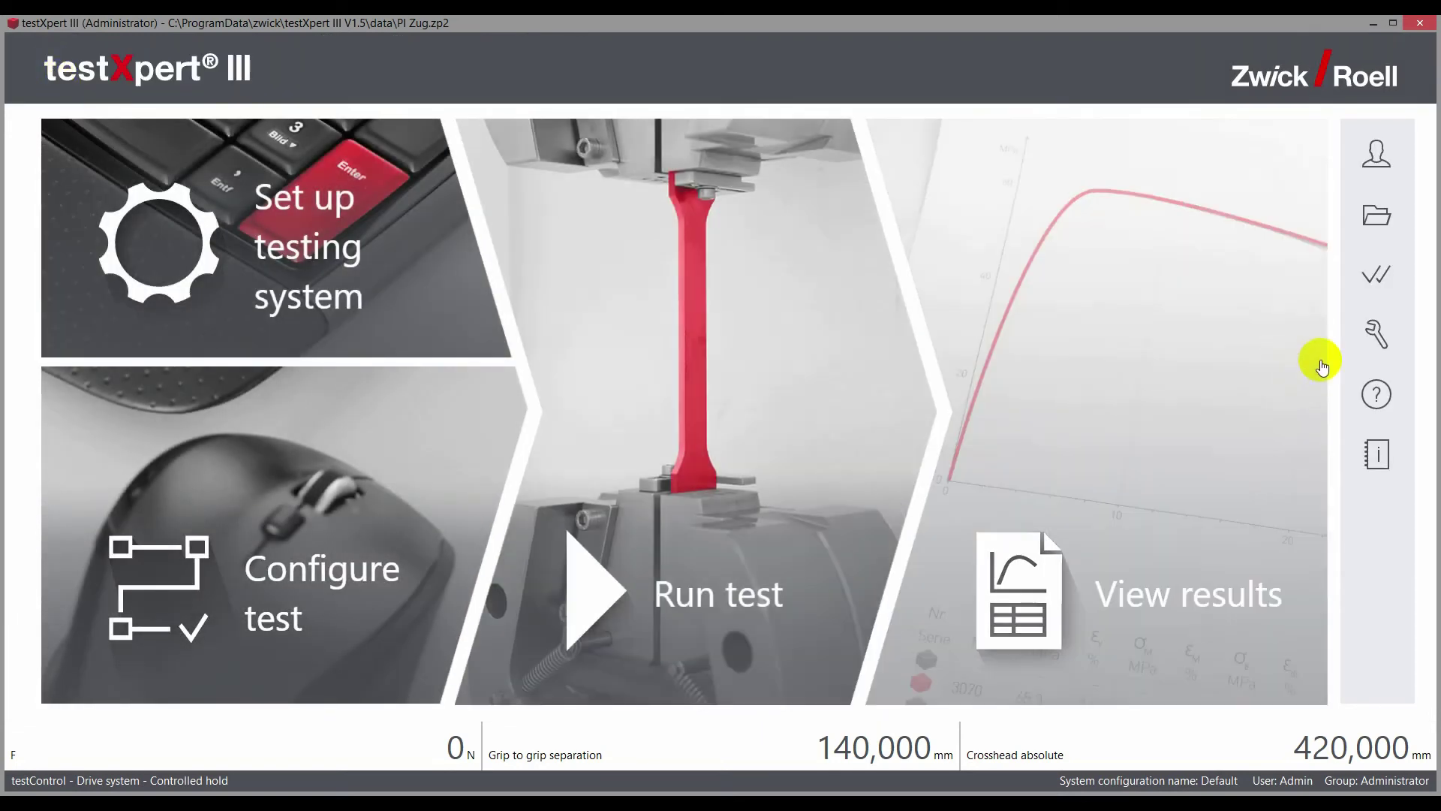
- From the Traceability sidebar panel, open the Show logging display choice
click(1376, 275)
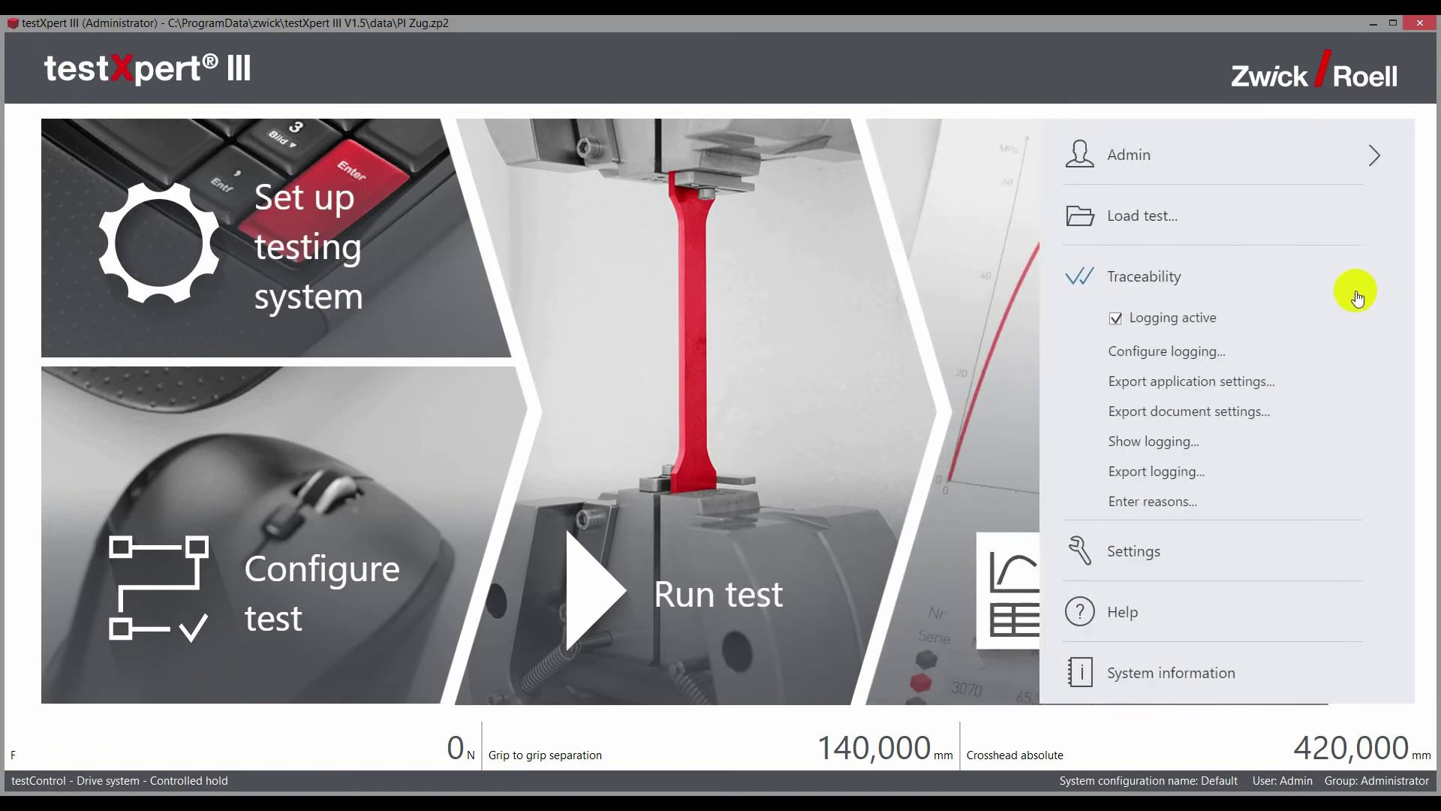
click(1170, 443)
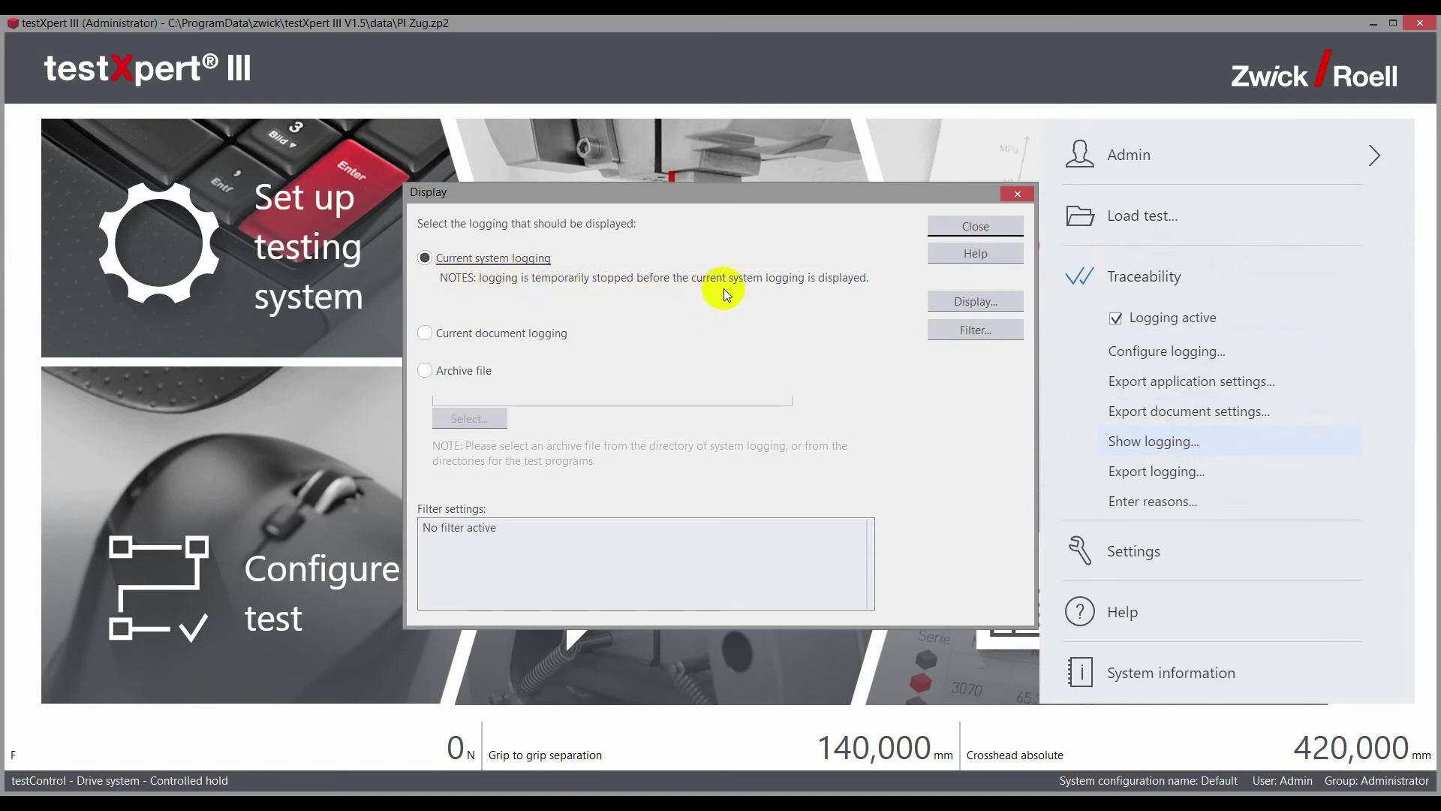
click(965, 299)
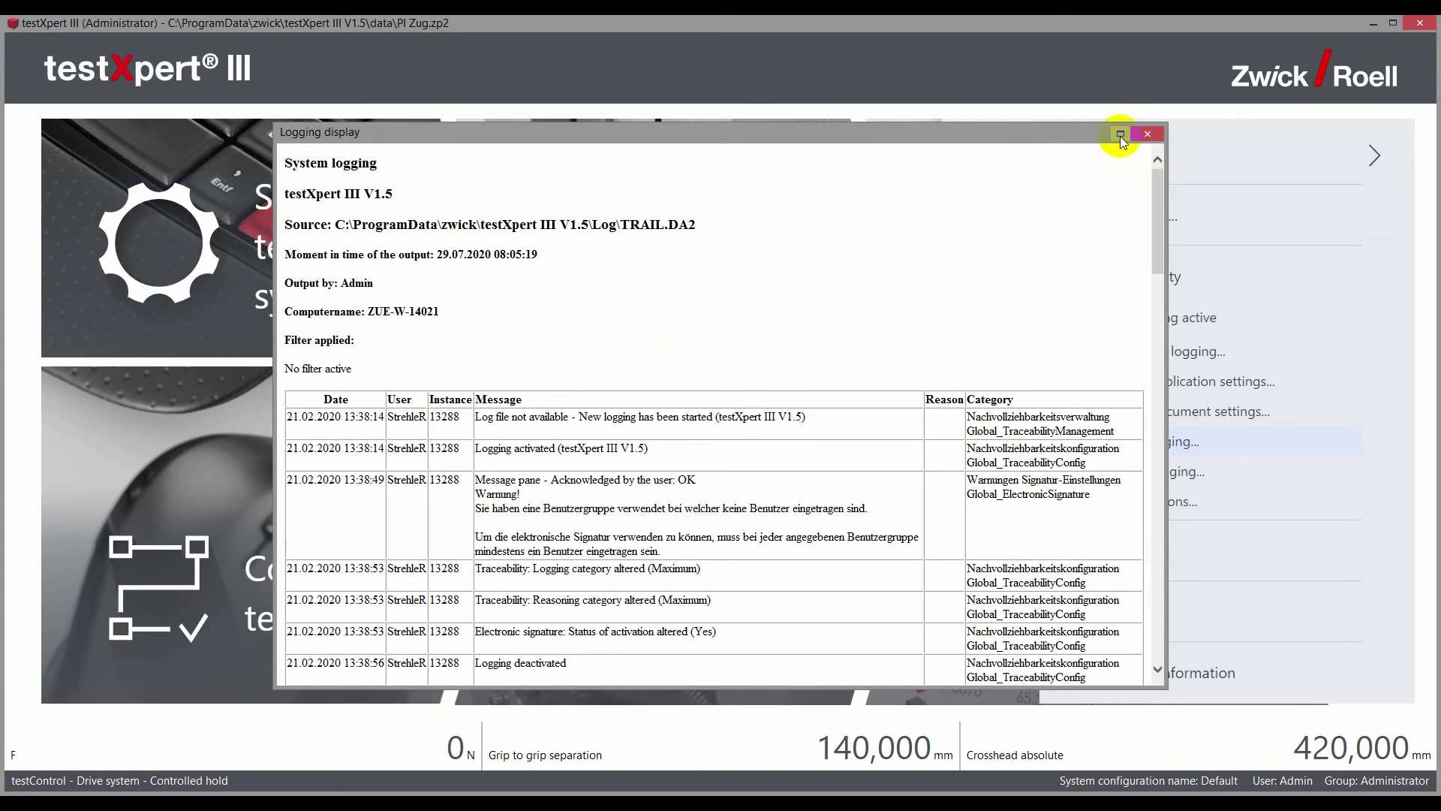
click(1121, 133)
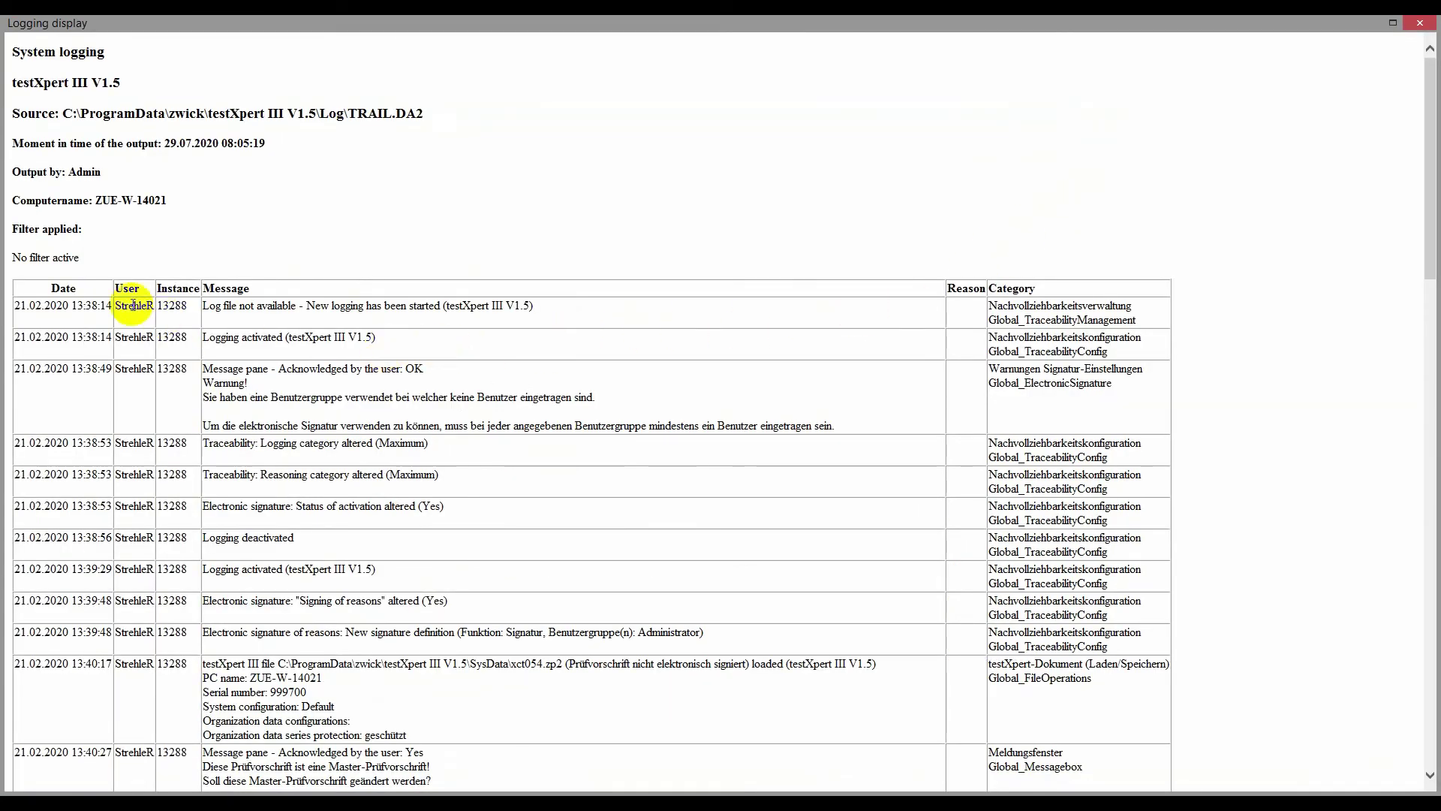
scroll(48, 360, down, 15)
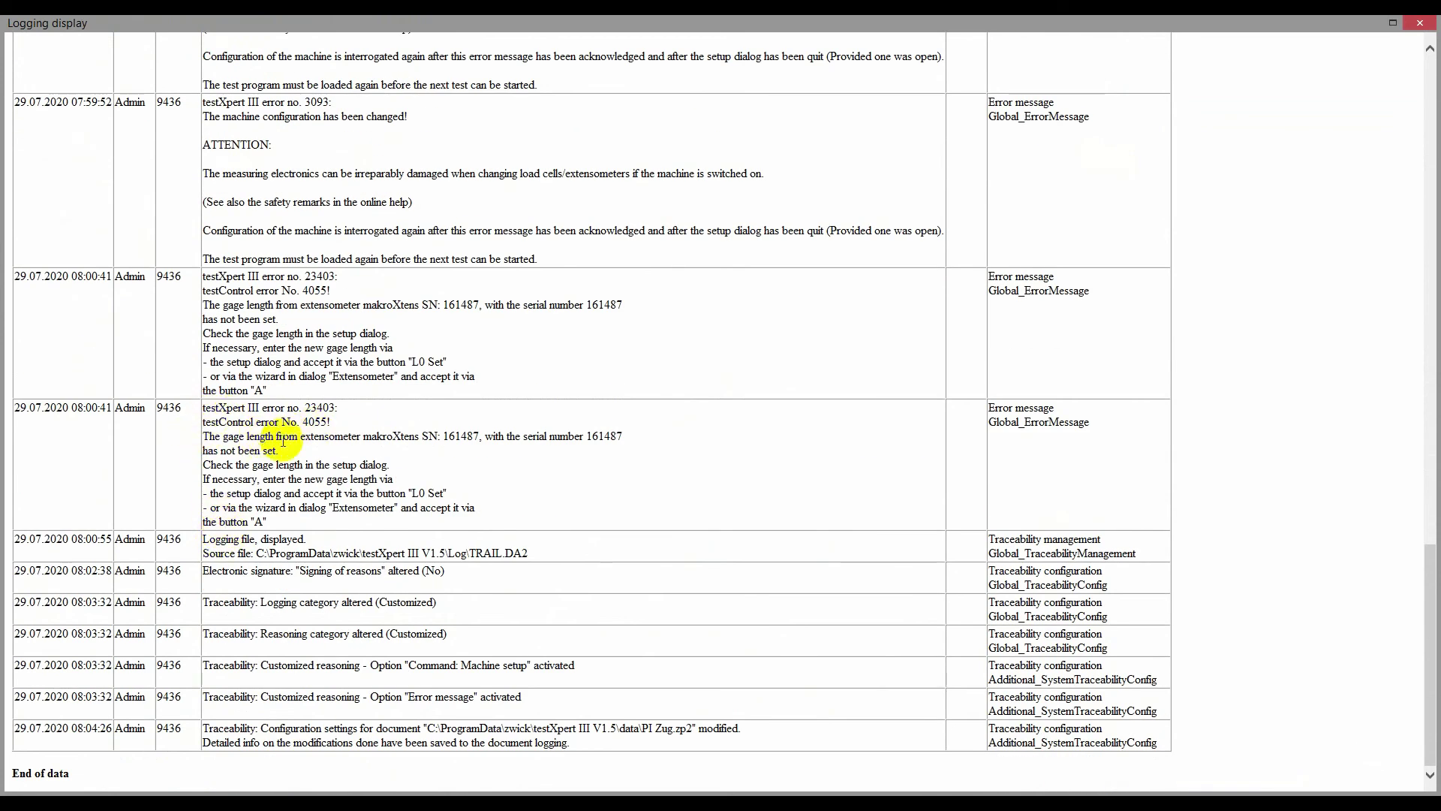
drag(201, 408, 363, 518)
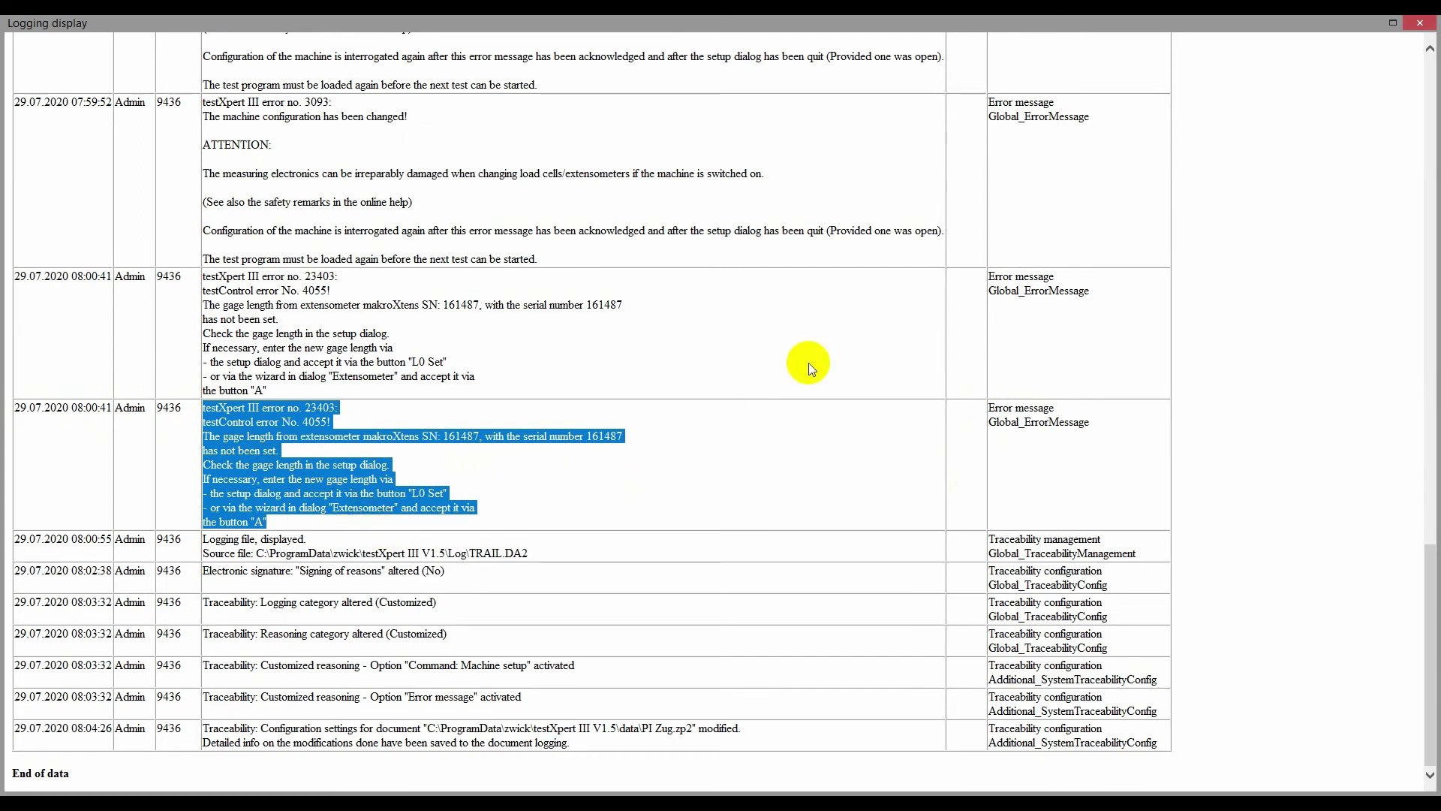
- Close the system log and display the Current document logging instead
click(1419, 22)
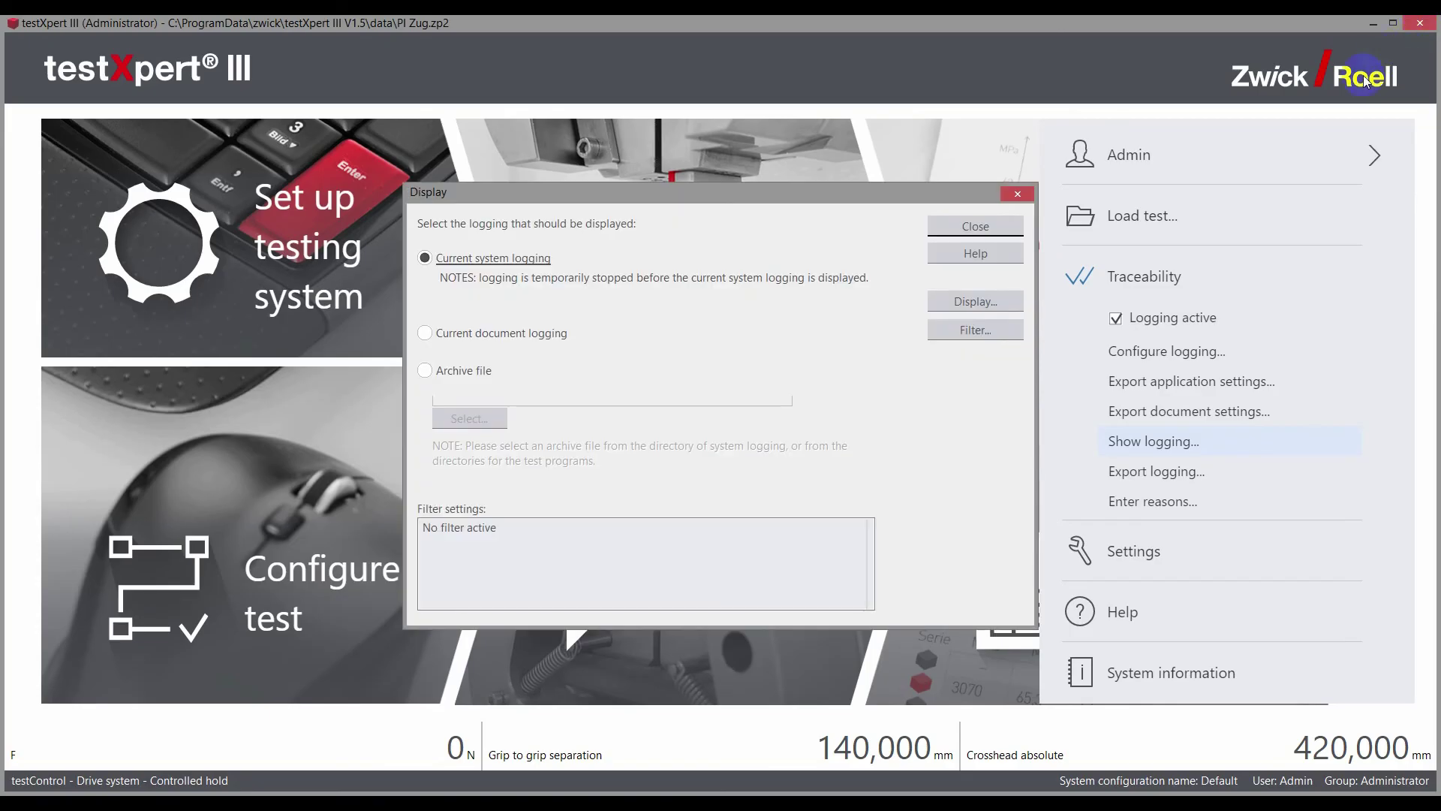
click(426, 336)
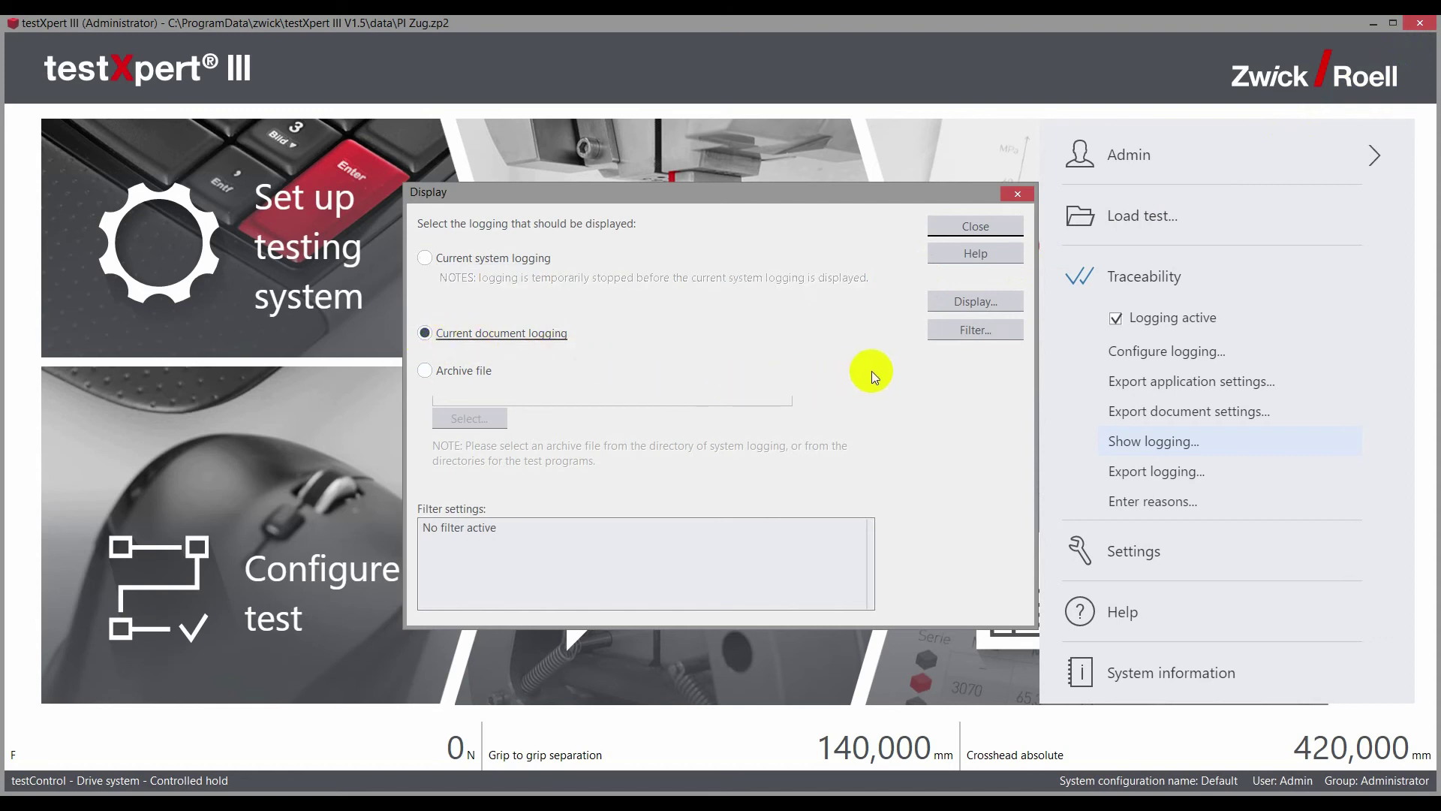
click(972, 300)
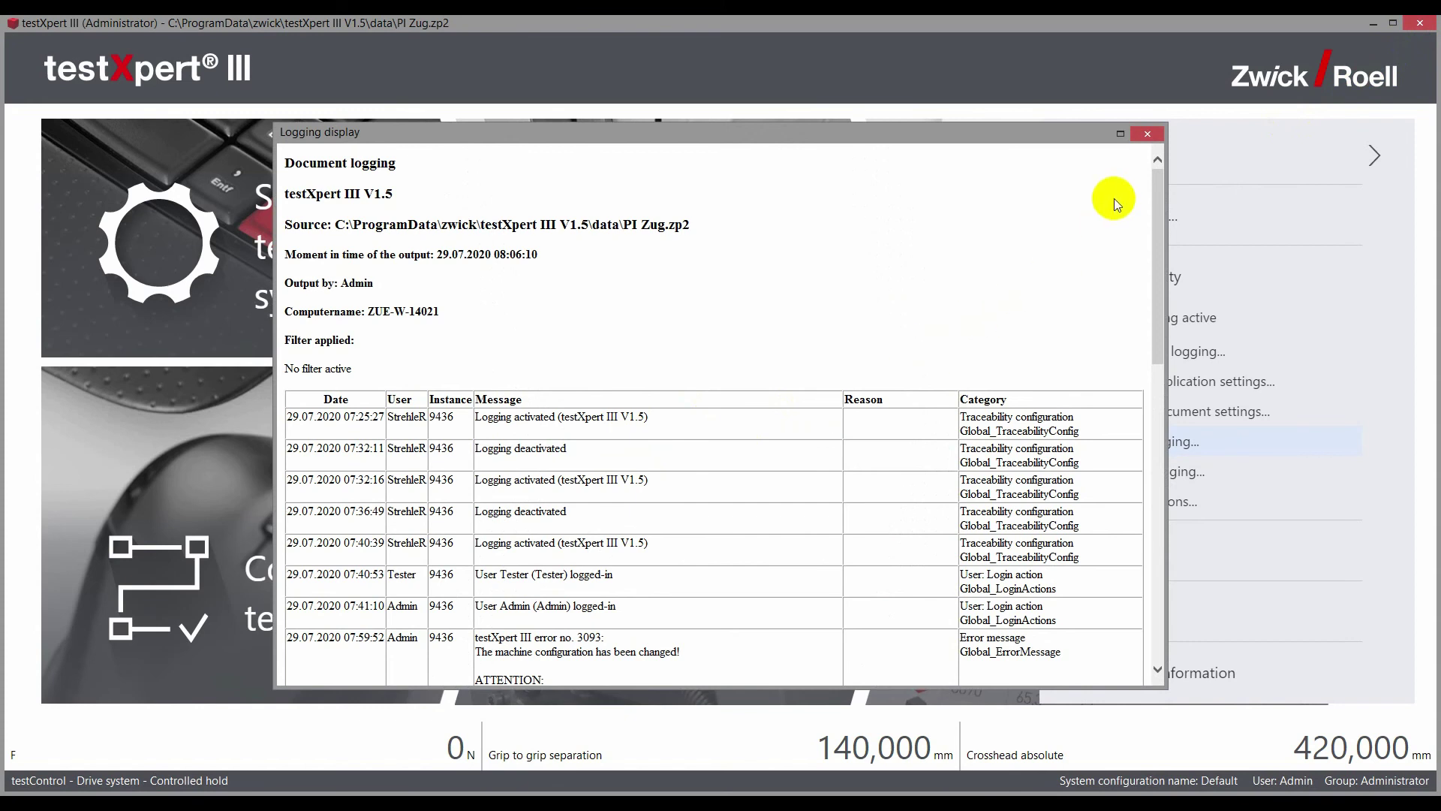
- Maximize the document log, check the last entry's user and reason for the 30 MPa/s change, then close it
click(1119, 132)
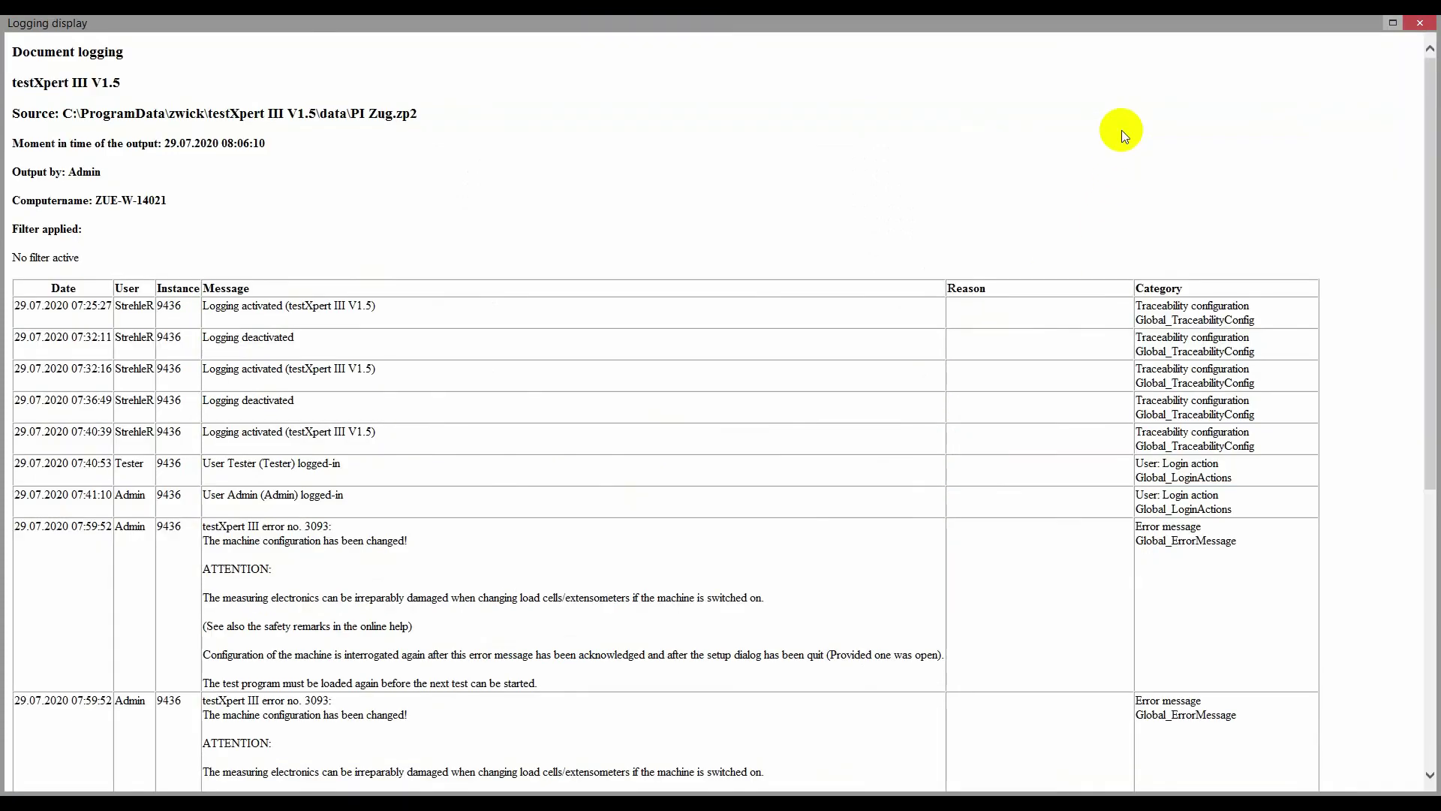
scroll(624, 433, down, 10)
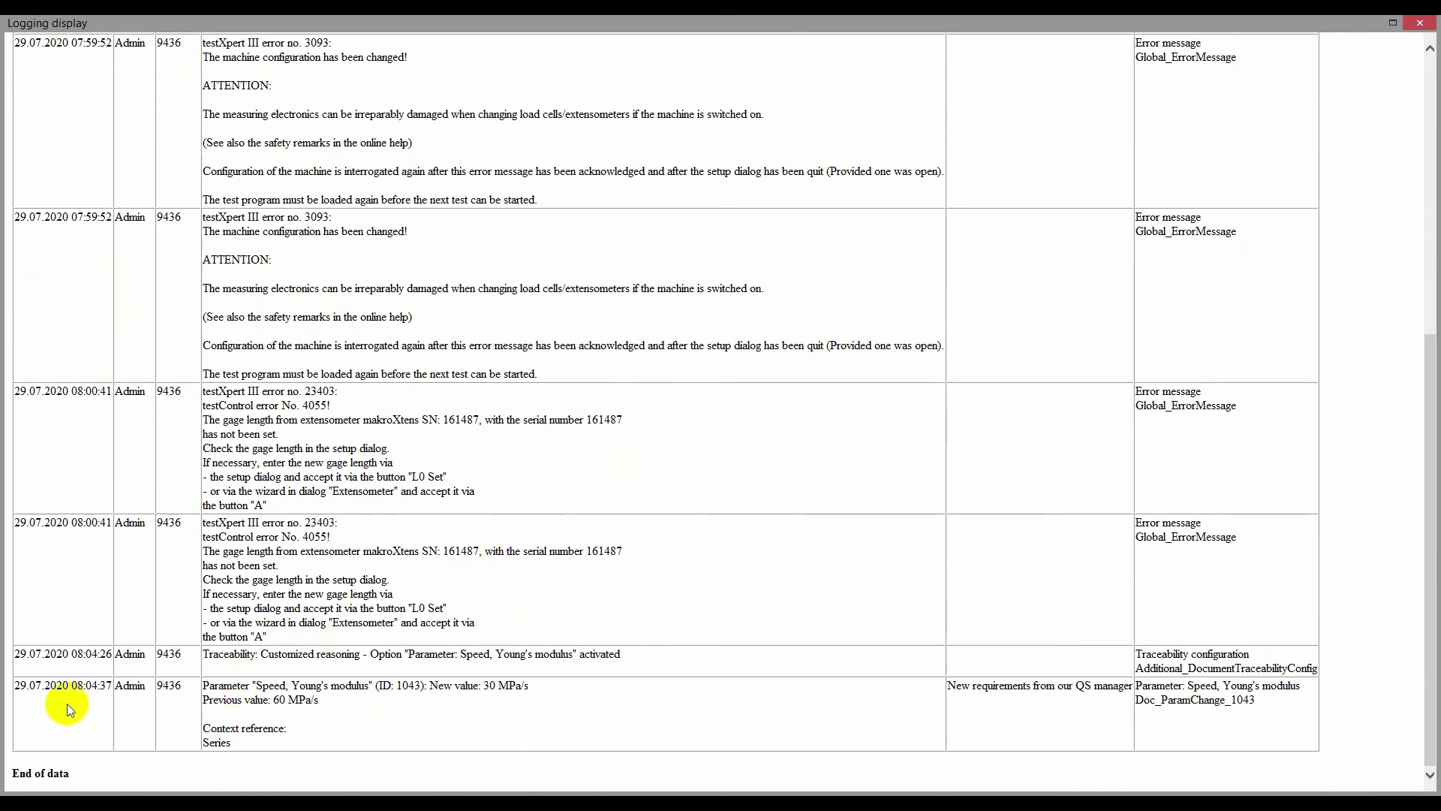
drag(119, 685, 540, 696)
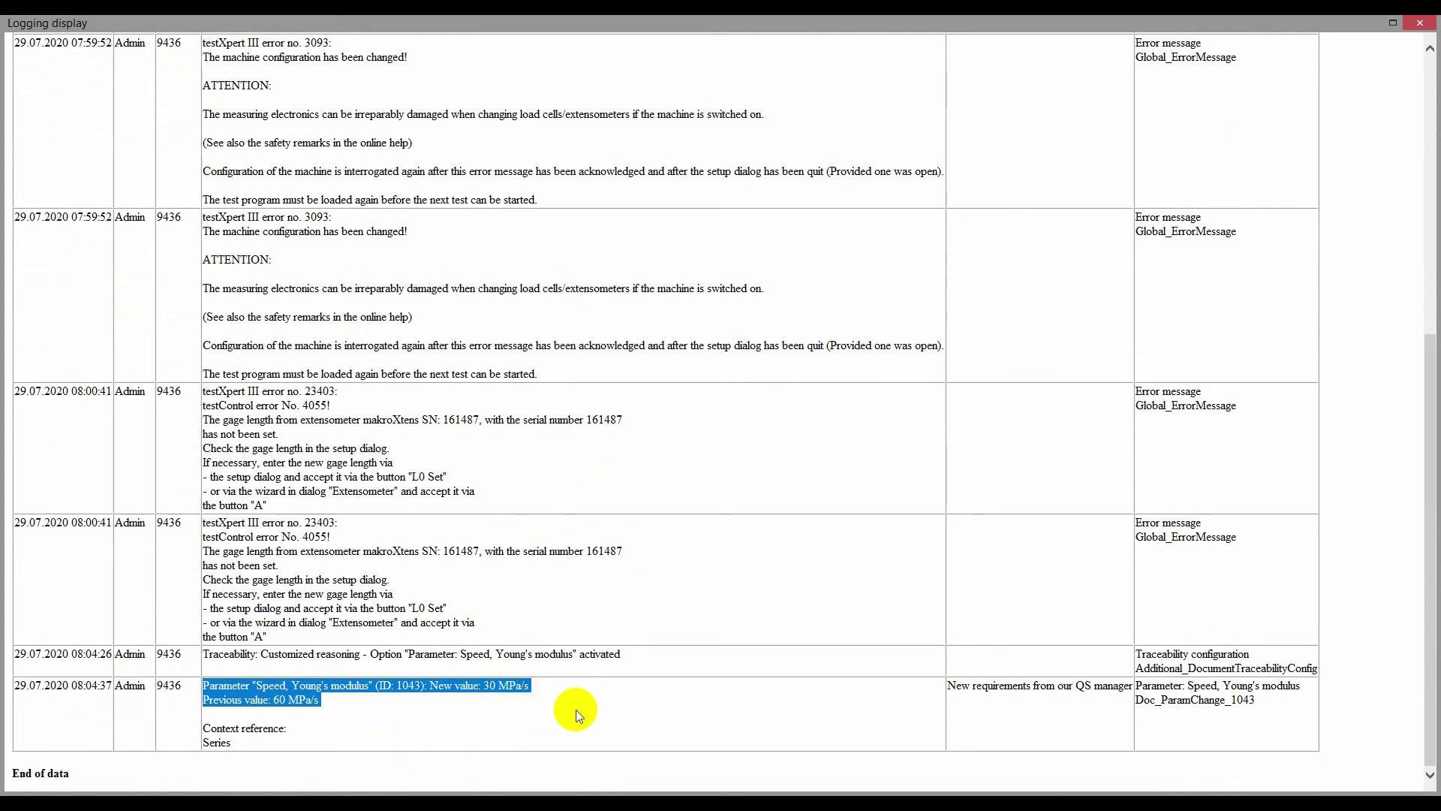
drag(947, 687, 1107, 690)
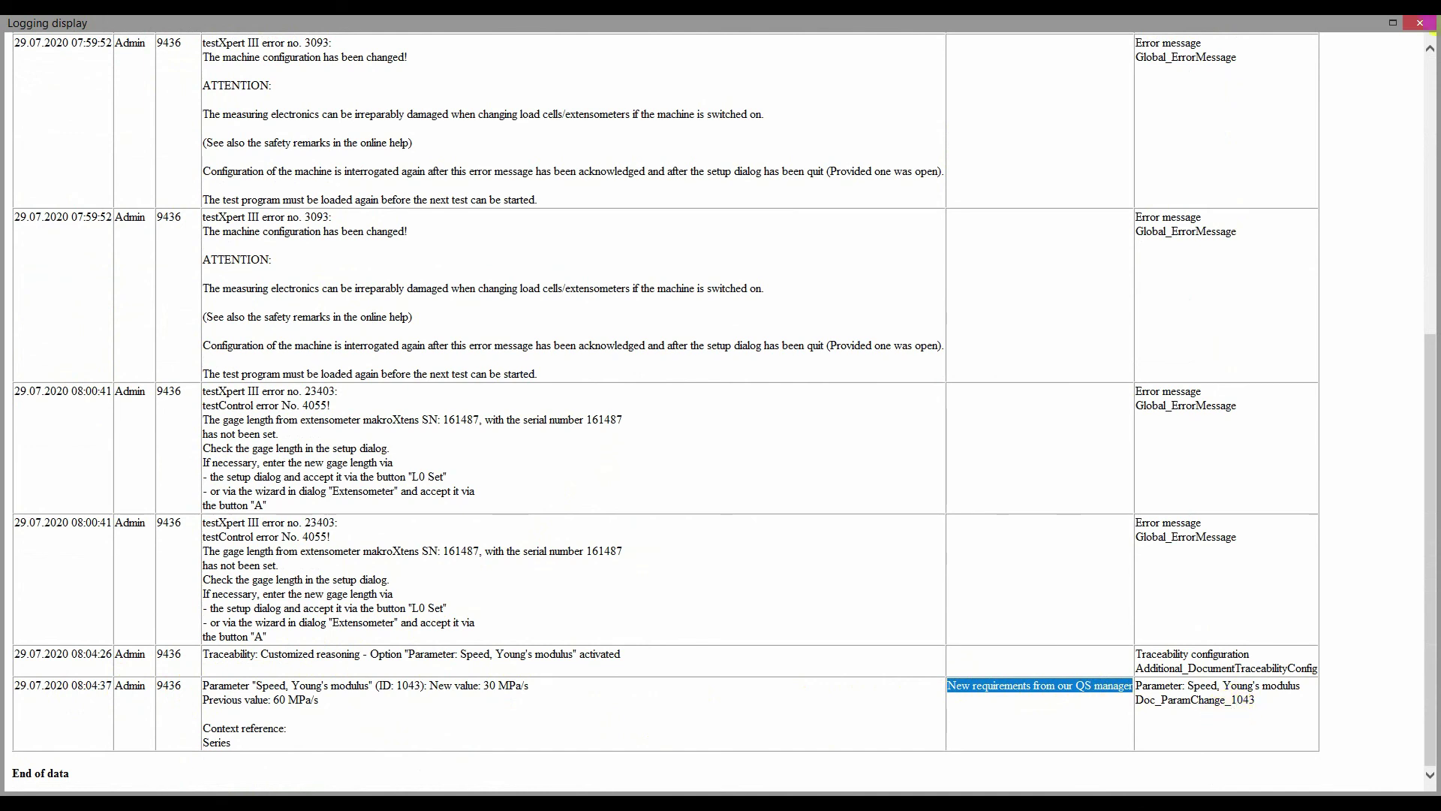
click(1420, 23)
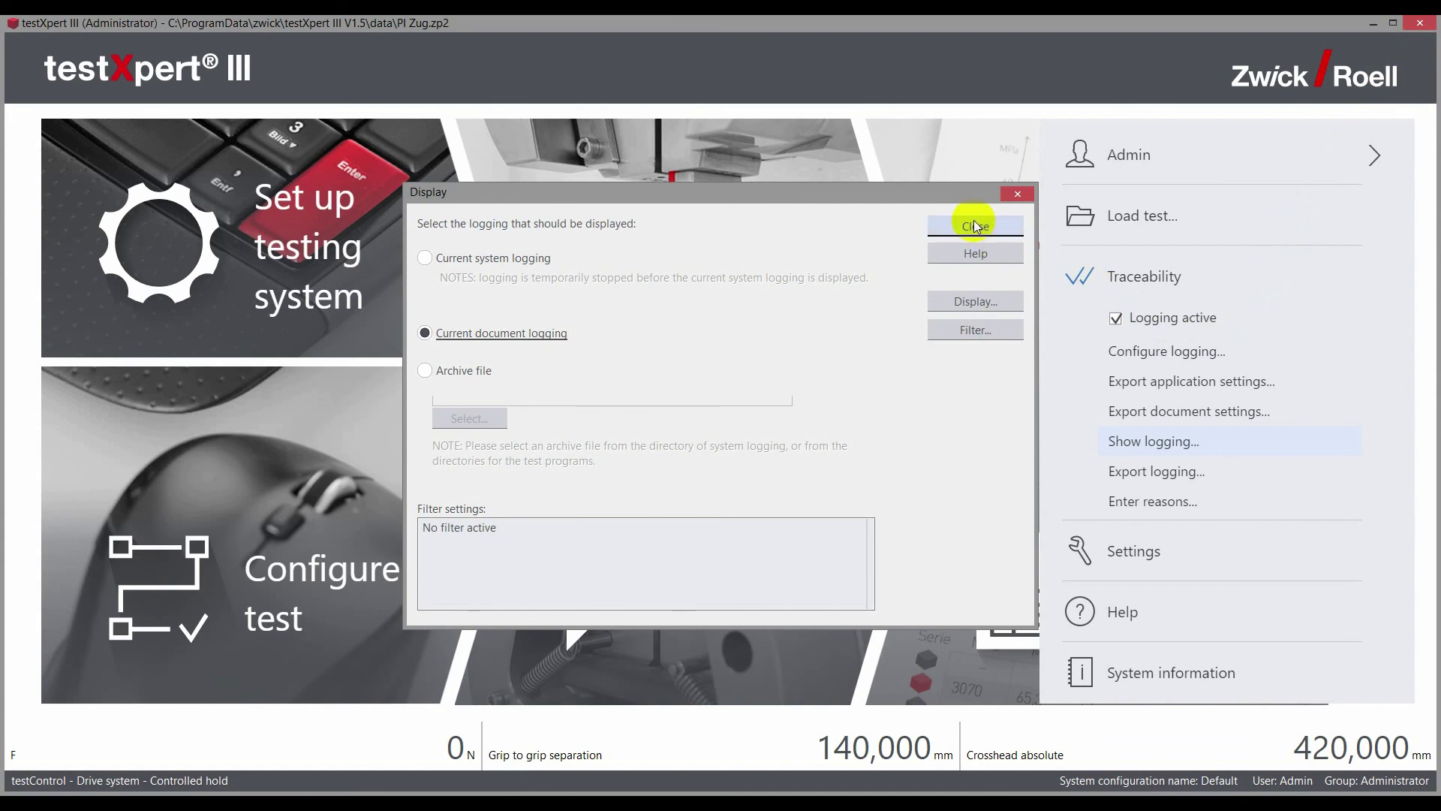